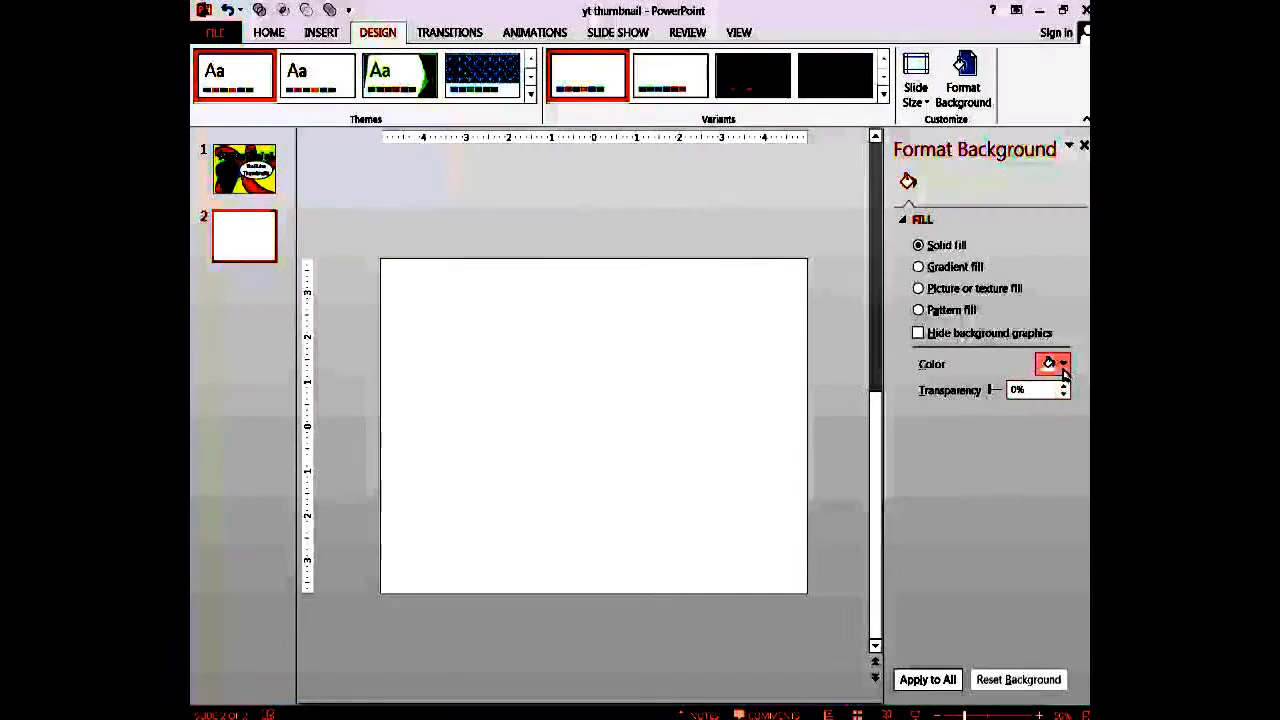
Fill the second slide's background with solid yellow and compare it with the finished thumbnail on slide 1.
left_click(1052, 363)
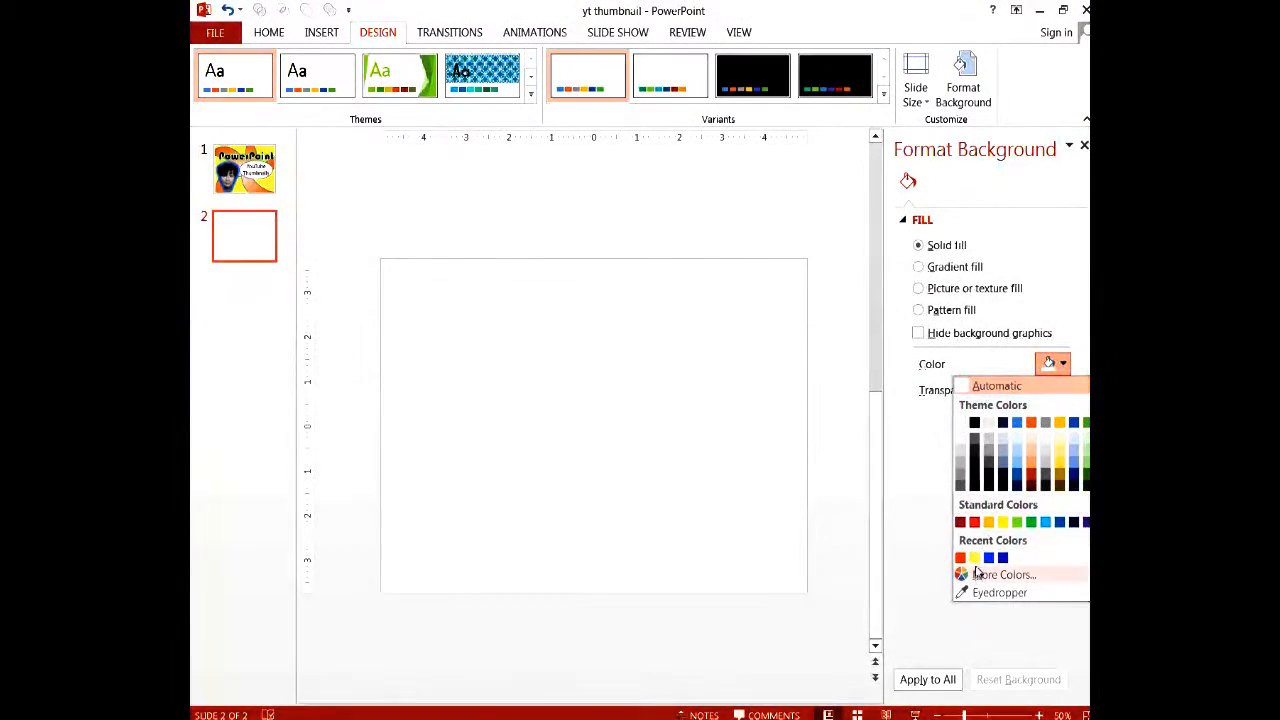
left_click(974, 557)
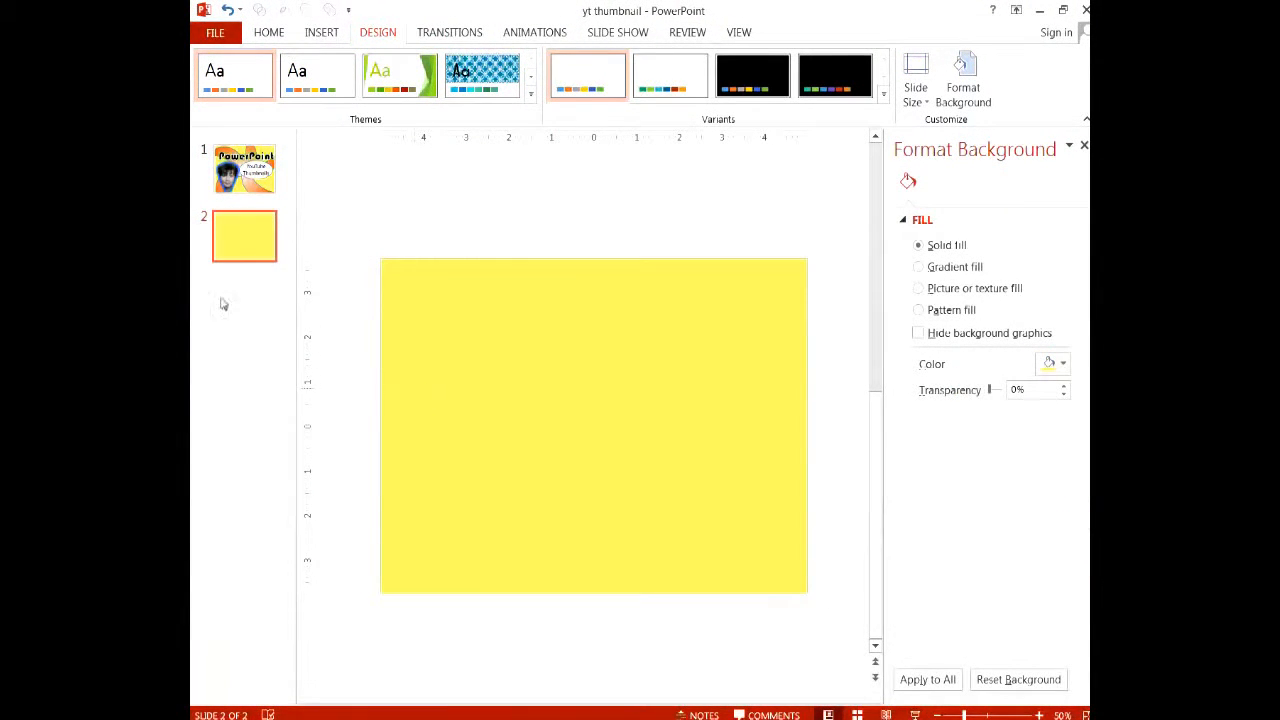
left_click(256, 183)
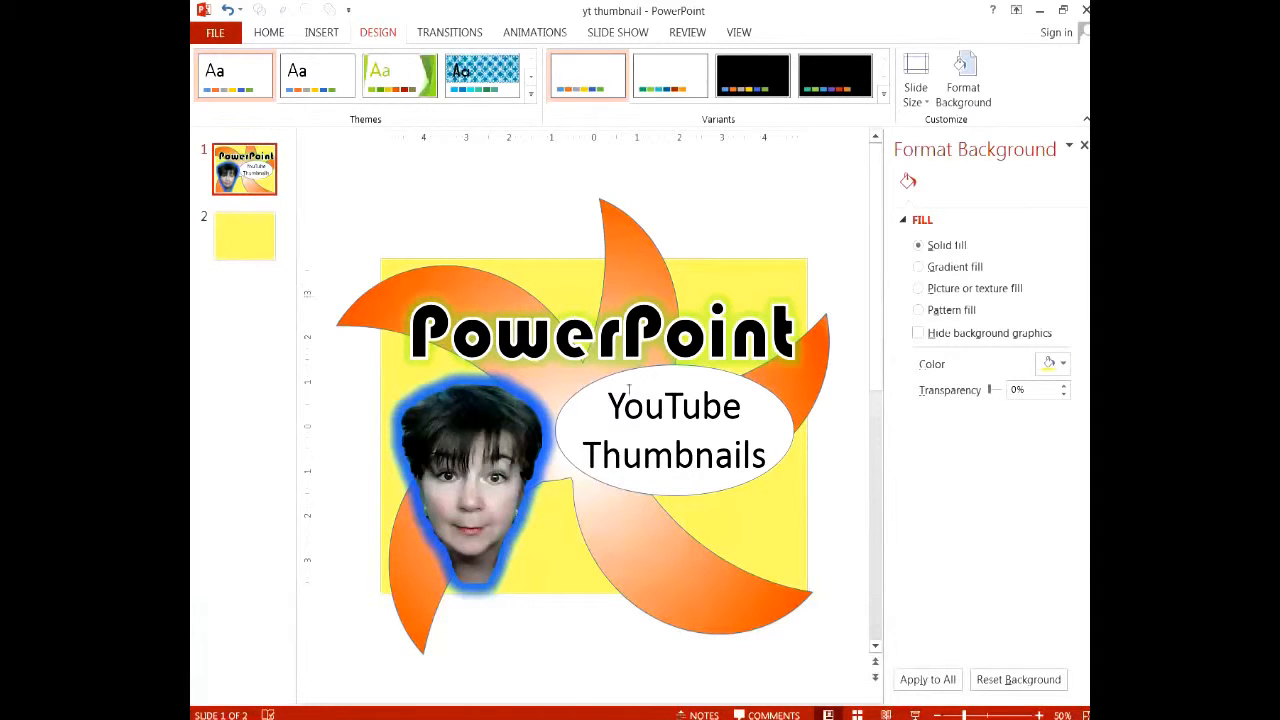
left_click(262, 250)
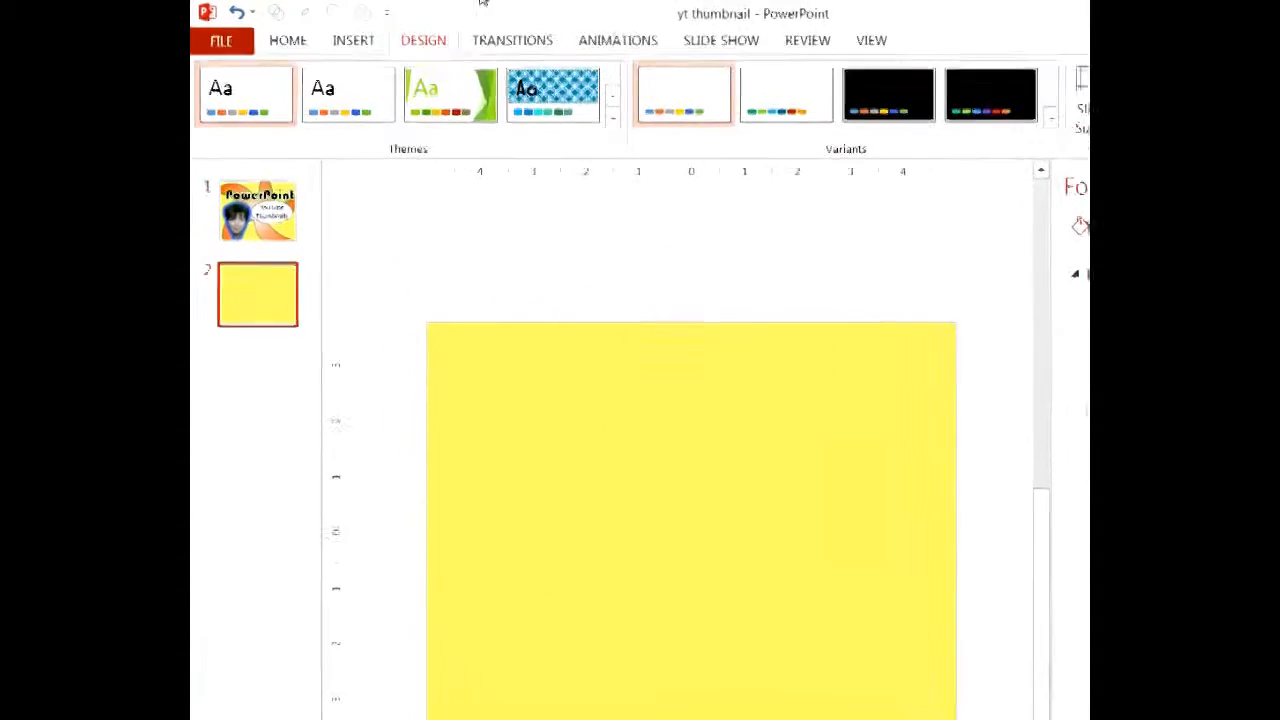
Draw a moon shape about 5.95" high and 3.97" wide near the upper middle of slide 2.
left_click(353, 40)
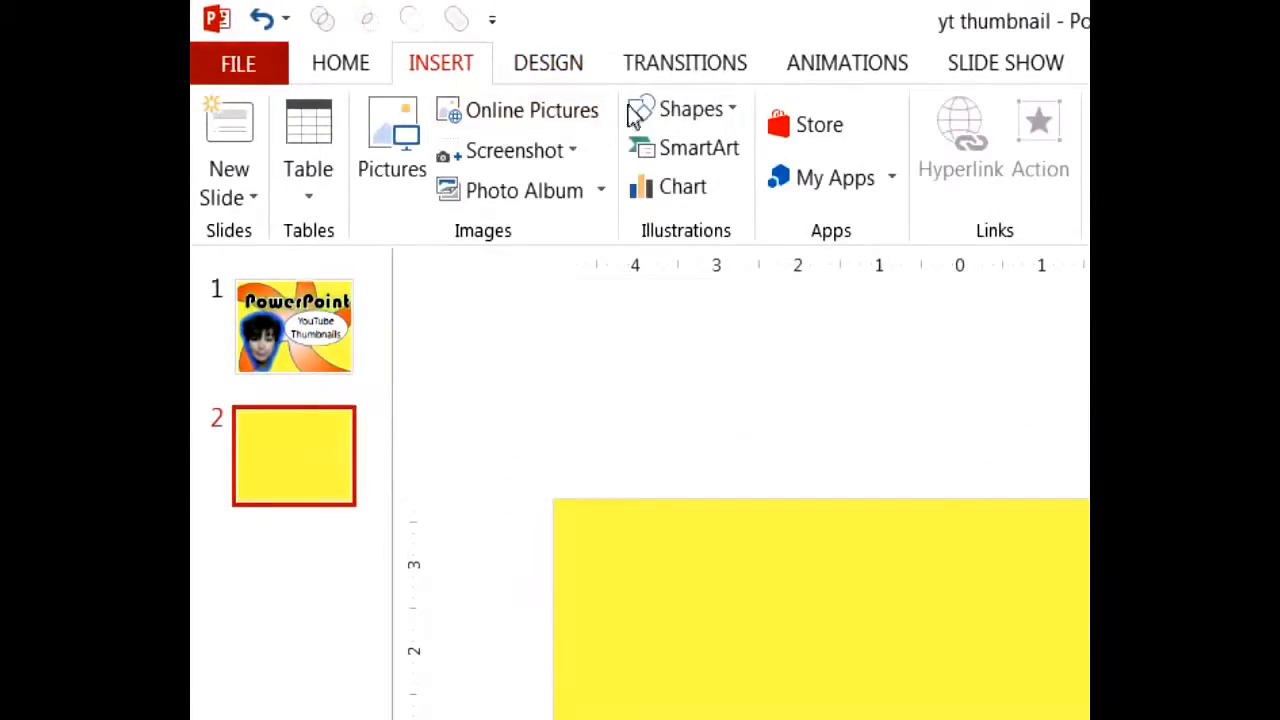
left_click(683, 111)
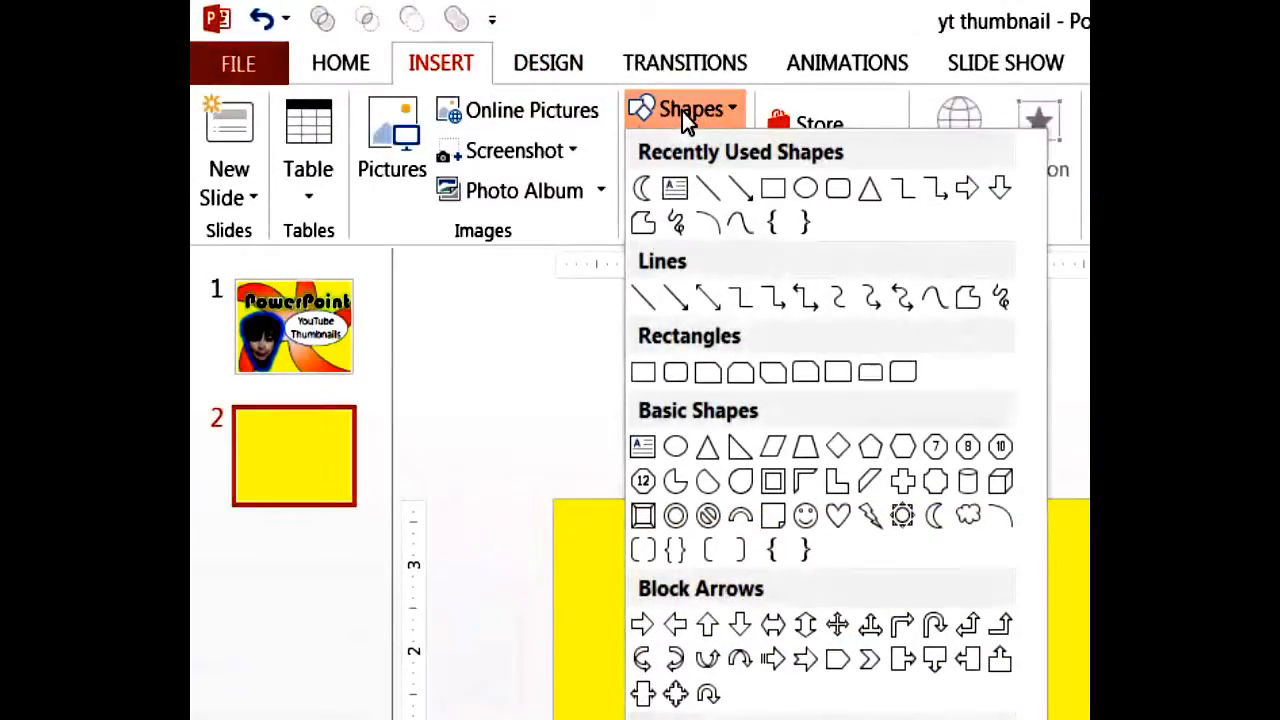
left_click(642, 189)
mouse_move(524, 252)
left_mouse_down()
mouse_move(640, 463)
mouse_move(706, 540)
left_mouse_up()
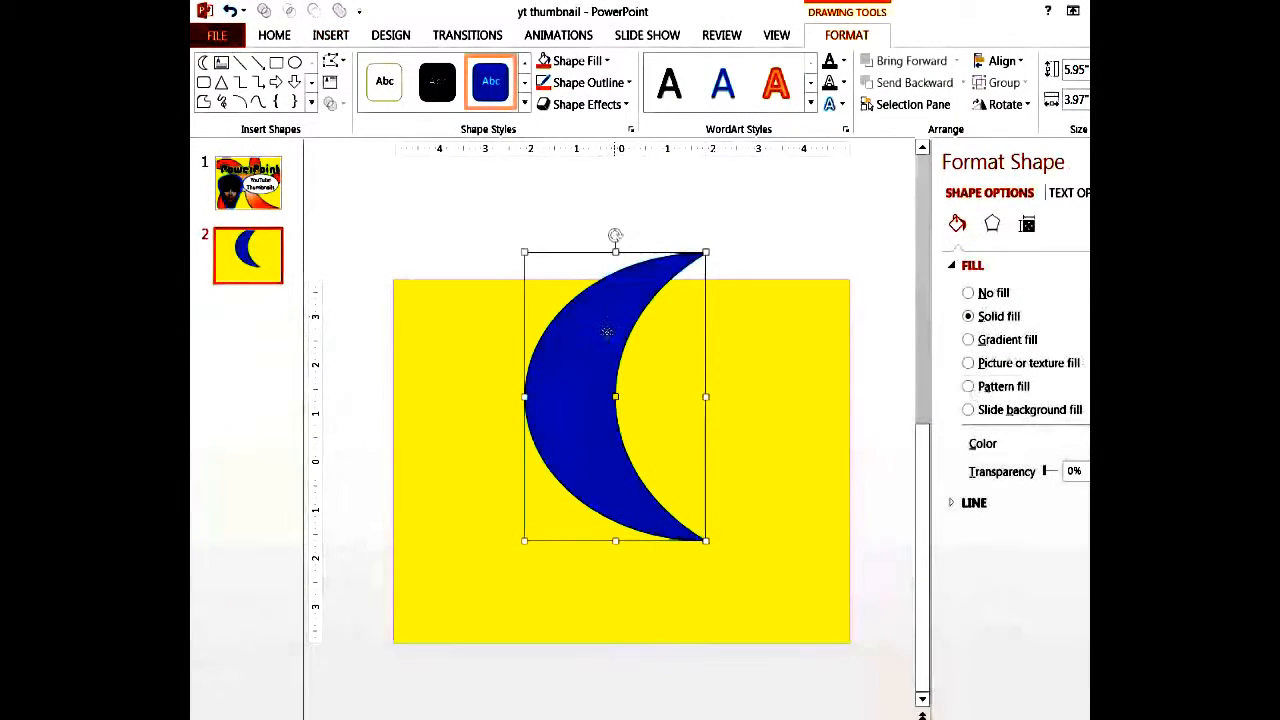
Reposition the moon, shrink it to about 5.05" by 3.18", and thicken its crescent slightly.
left_click_drag(607, 332, 593, 350)
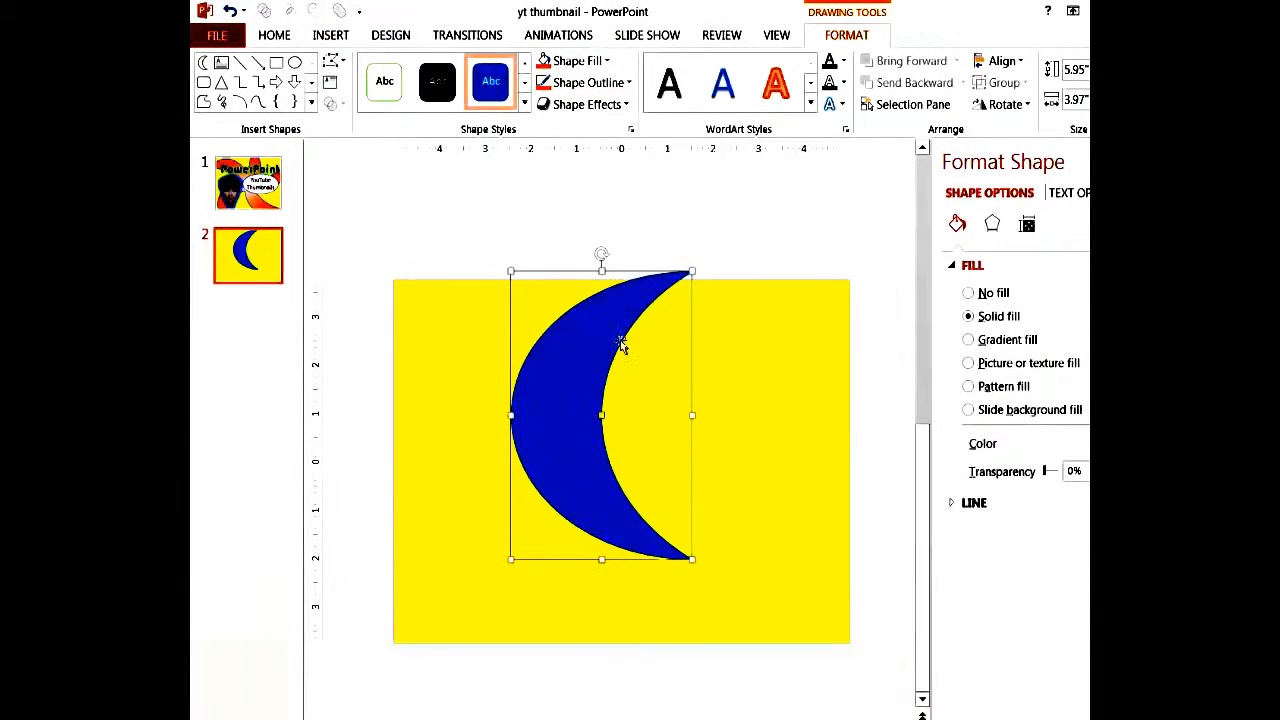
left_click_drag(693, 560, 656, 516)
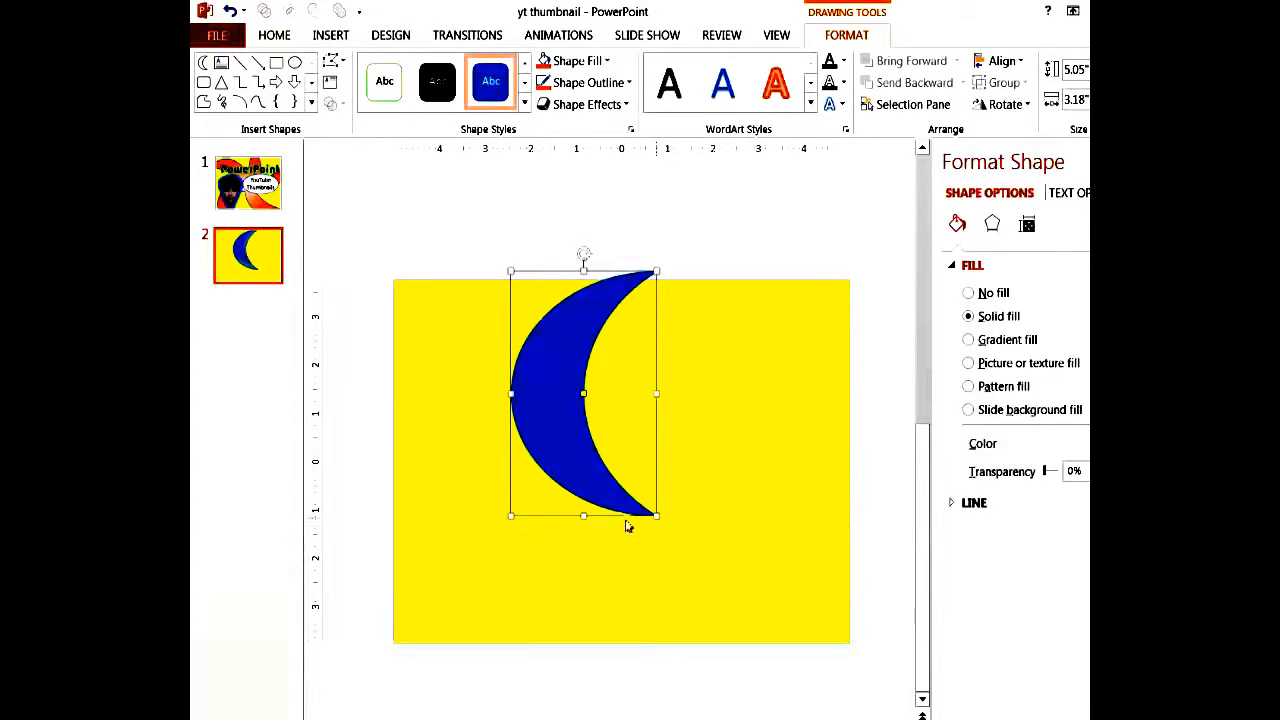
left_click_drag(584, 395, 591, 394)
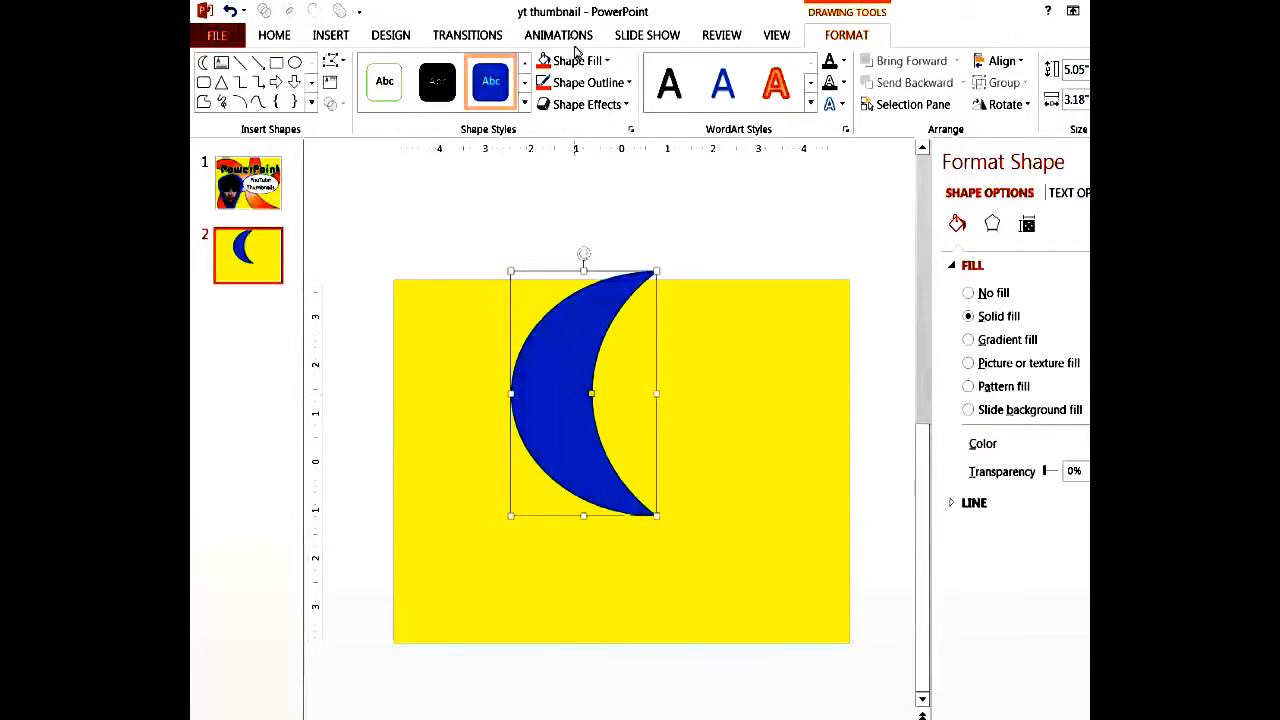
Fill the moon with orange and paste four copies of it on the slide.
left_click(544, 62)
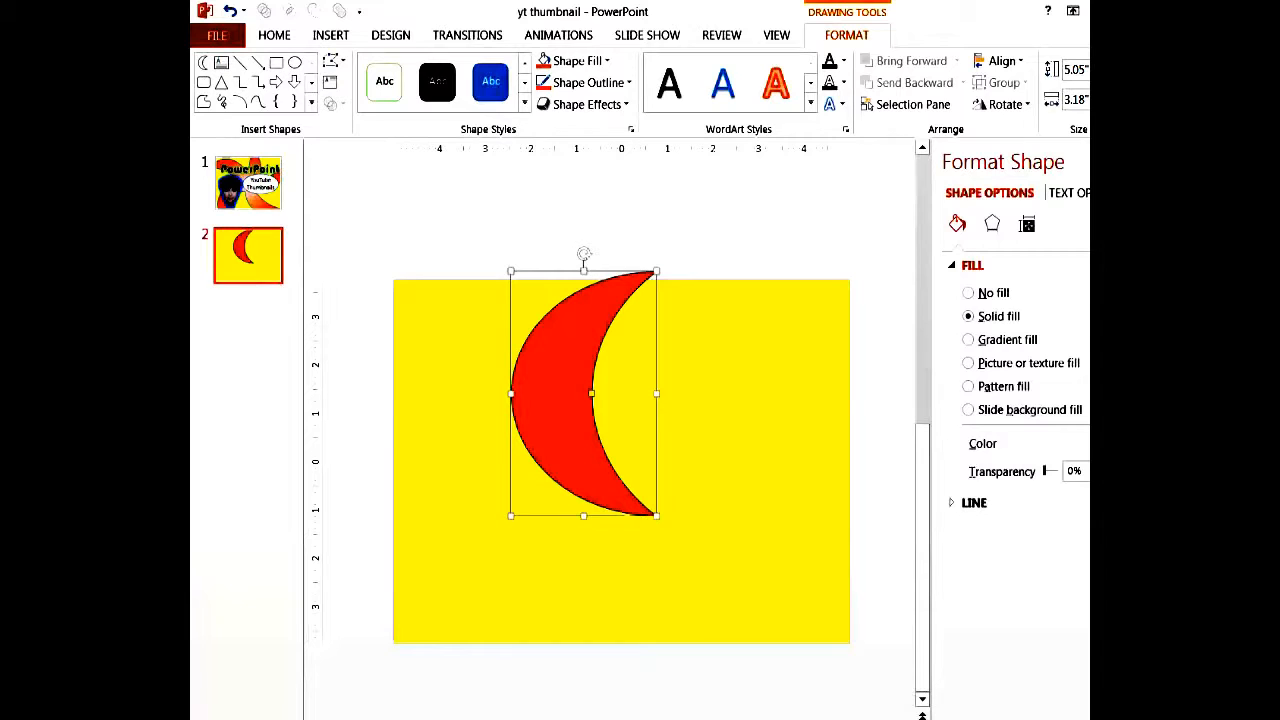
key("ctrl+v")
key("ctrl+v")
key("ctrl+v")
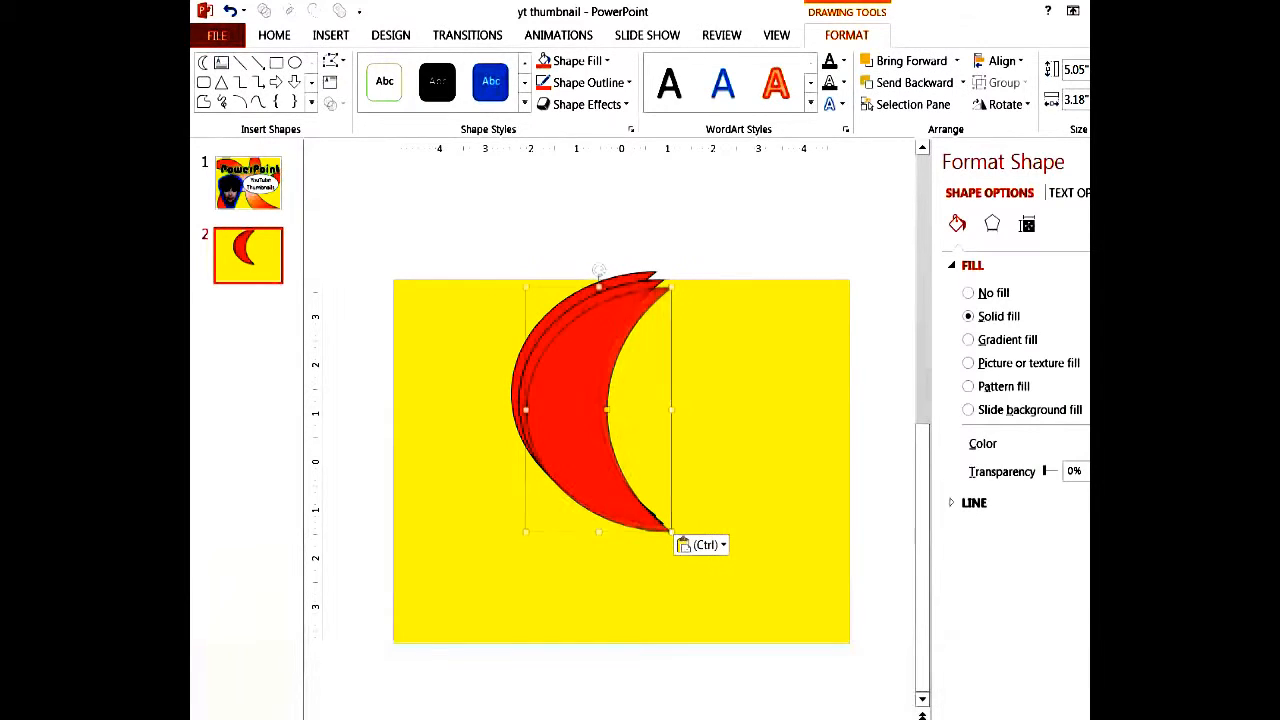
key("ctrl+v")
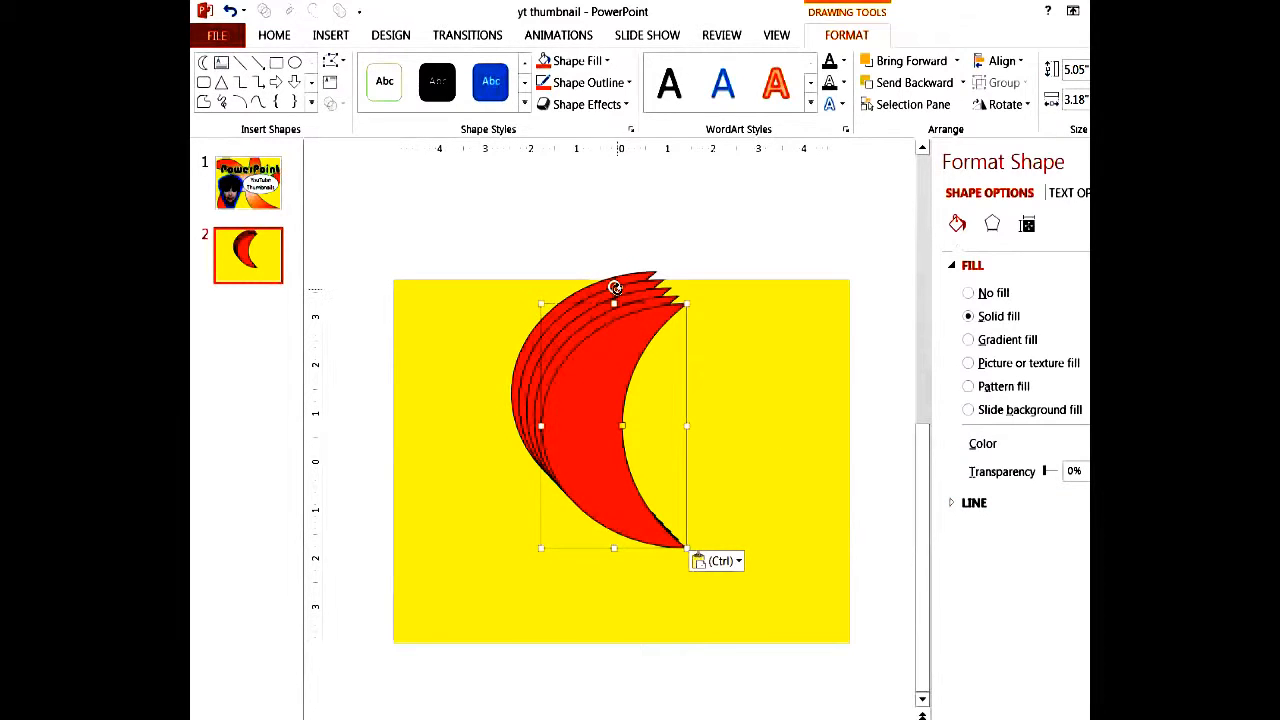
Rotate the topmost moon copy counterclockwise and move it to form the left arm of a pinwheel.
left_click_drag(615, 288, 535, 418)
left_click_drag(640, 455, 522, 456)
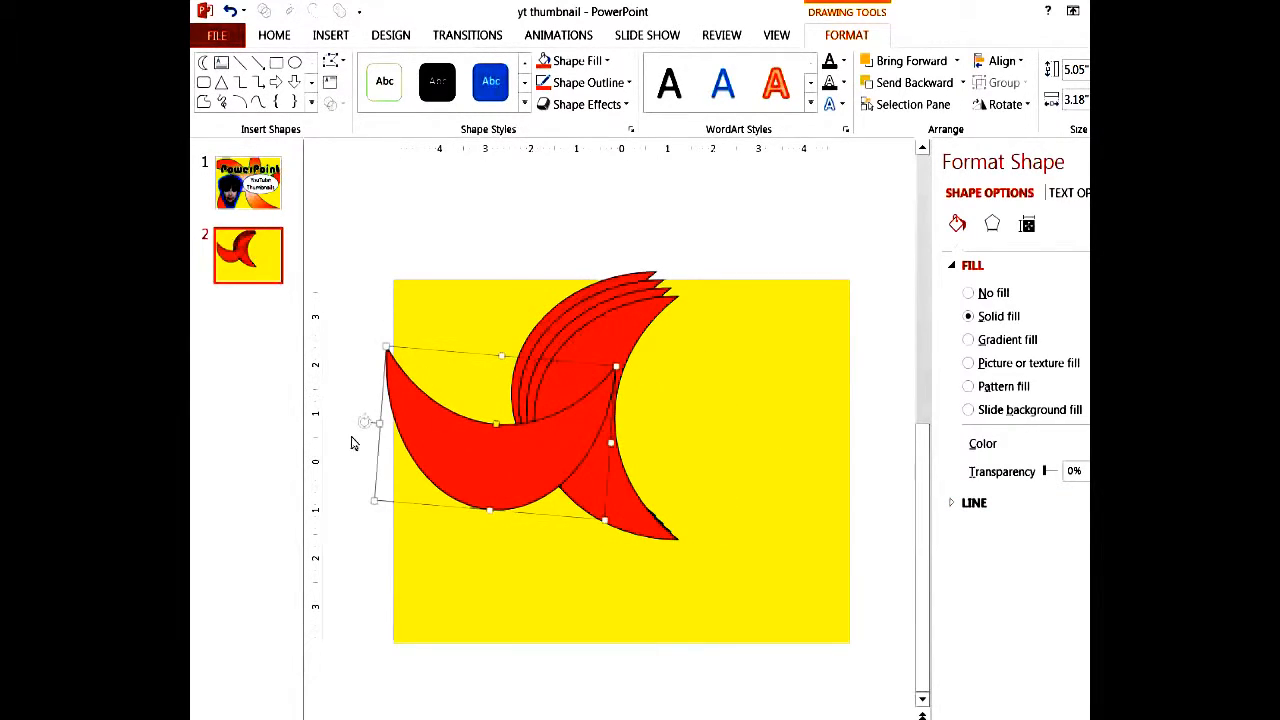
left_click_drag(362, 418, 365, 392)
Rotate the next moon copy and move it down to form the pinwheel's bottom arm.
left_click(633, 336)
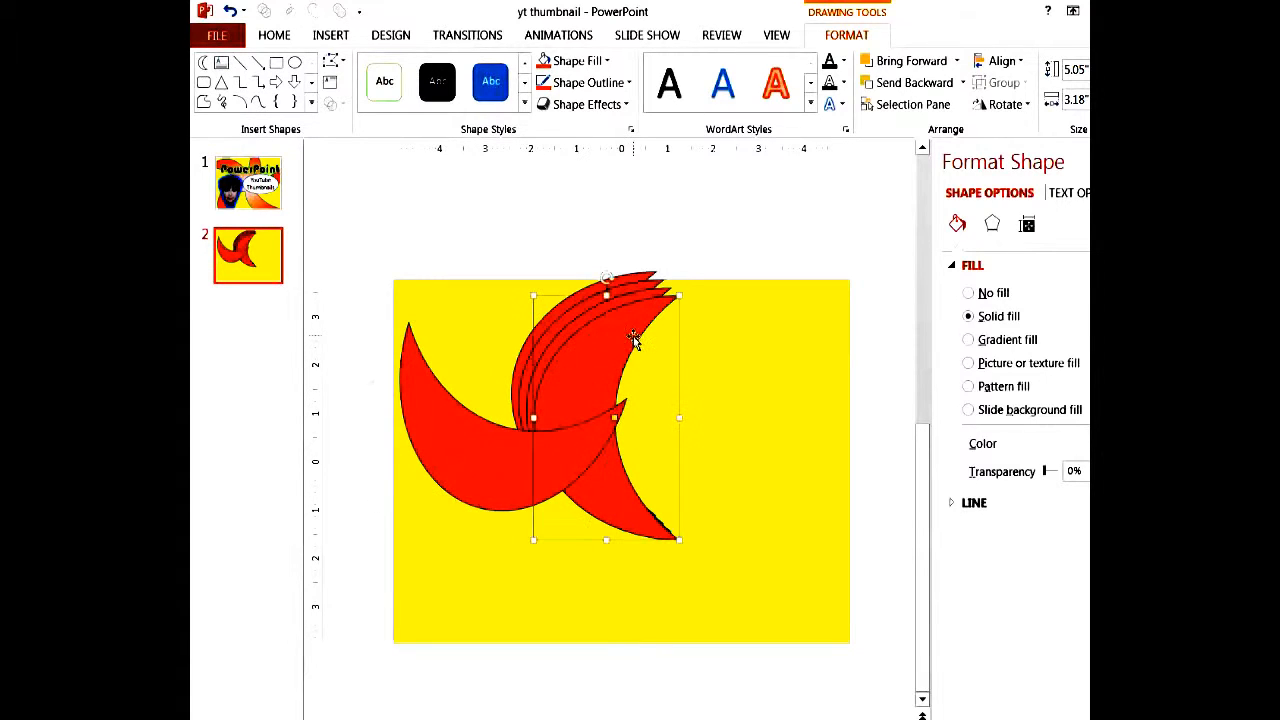
left_click_drag(669, 328, 565, 515)
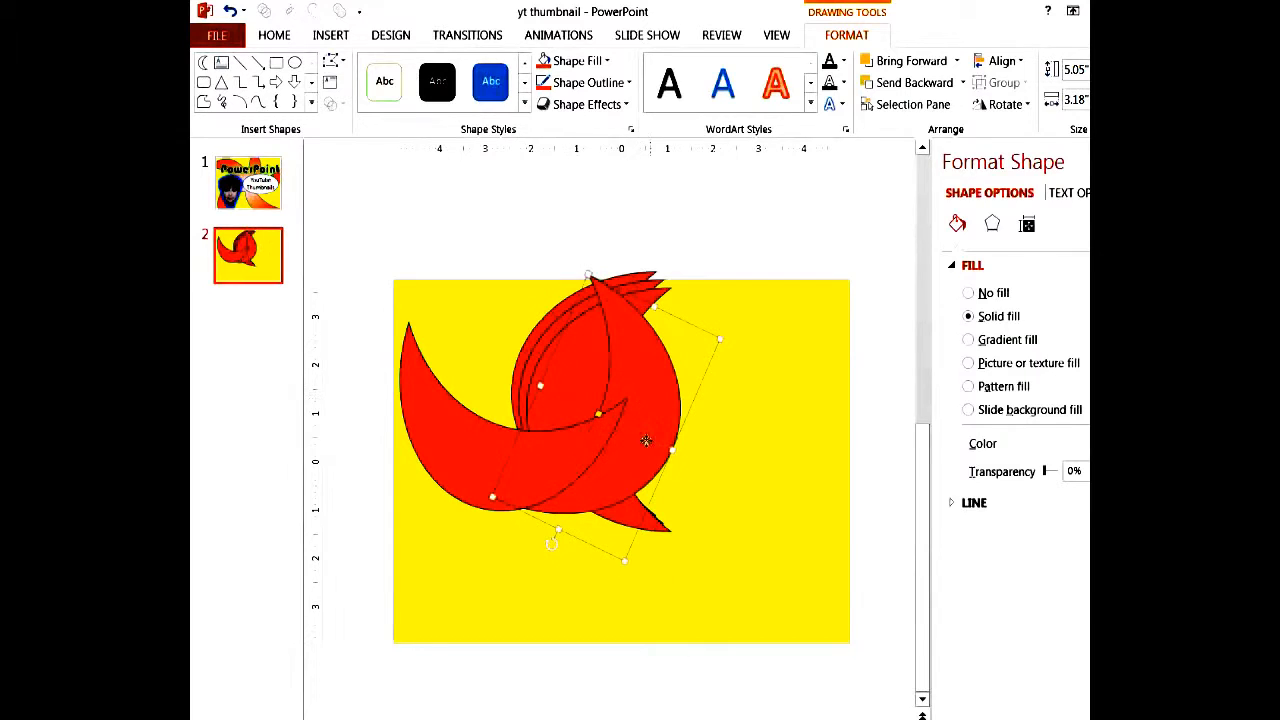
left_click_drag(646, 440, 600, 550)
Move a third moon copy out of the stack and rotate it clockwise as the pinwheel's right arm.
left_click_drag(614, 337, 673, 314)
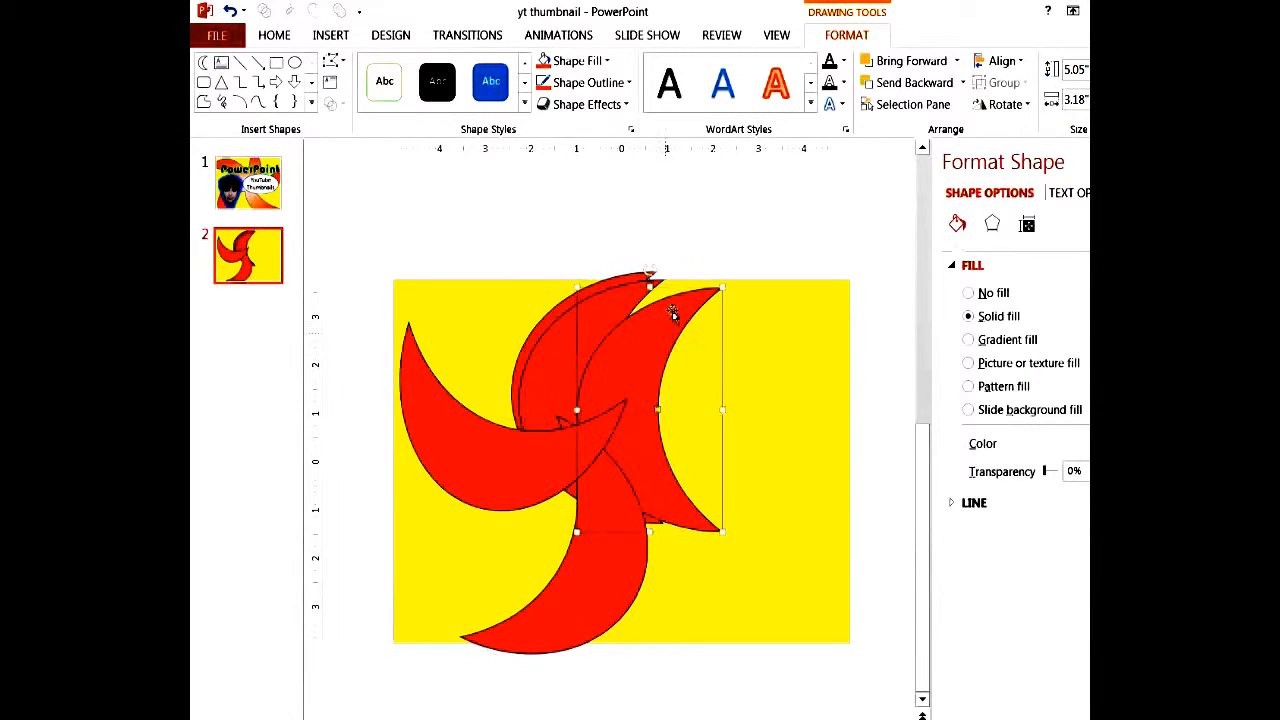
left_click_drag(650, 271, 777, 424)
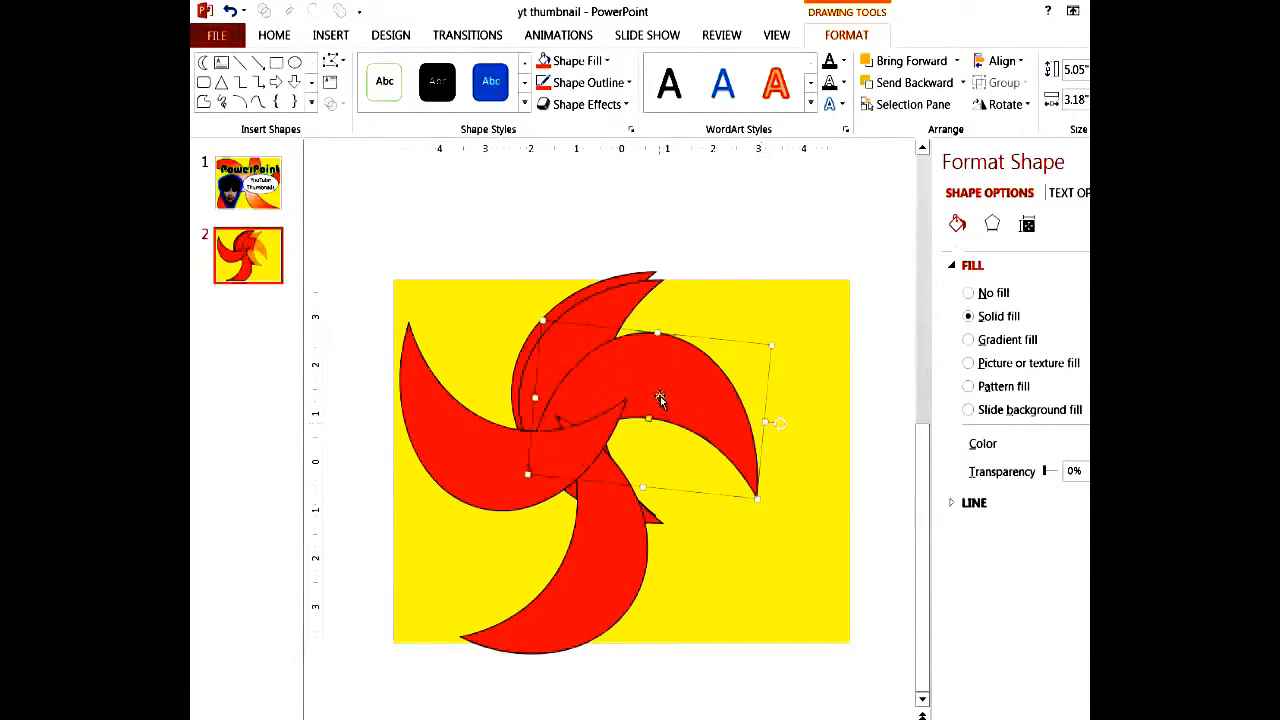
left_click_drag(660, 398, 723, 456)
Rotate the remaining moon copy into the upper-right arm and swing the right arm down to the pinwheel's lower right.
left_click(594, 325)
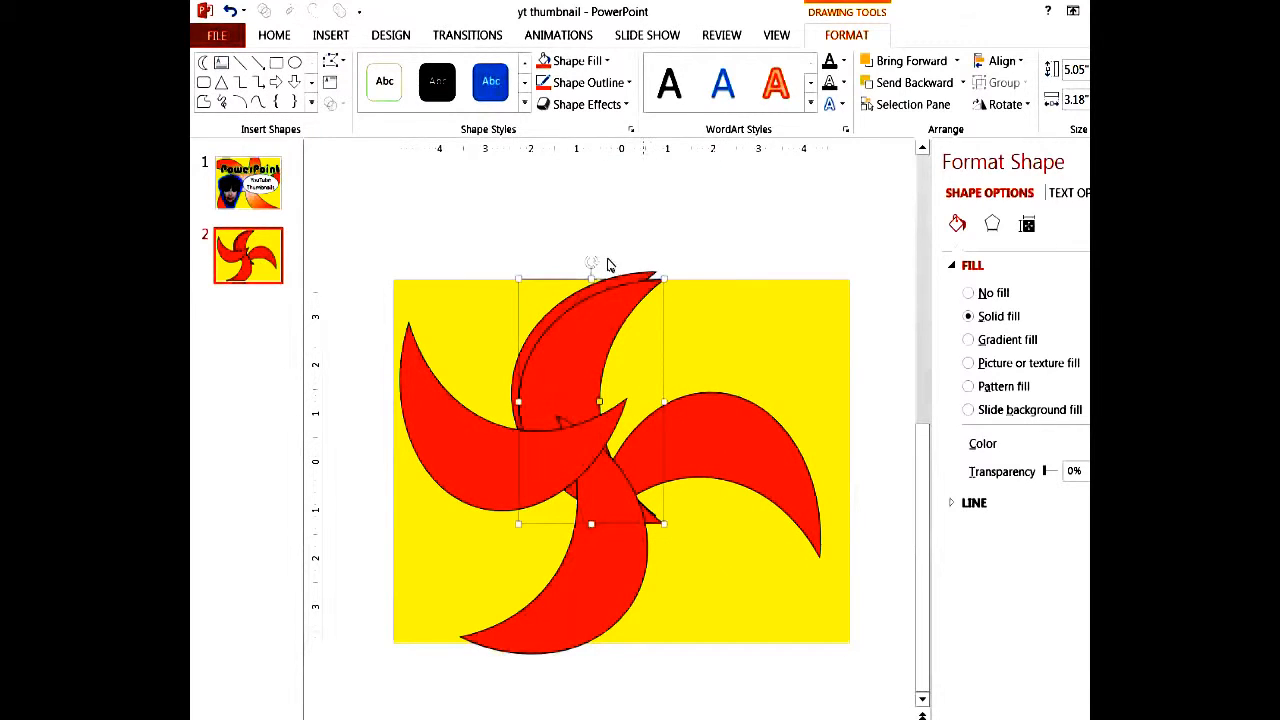
left_click_drag(591, 262, 730, 370)
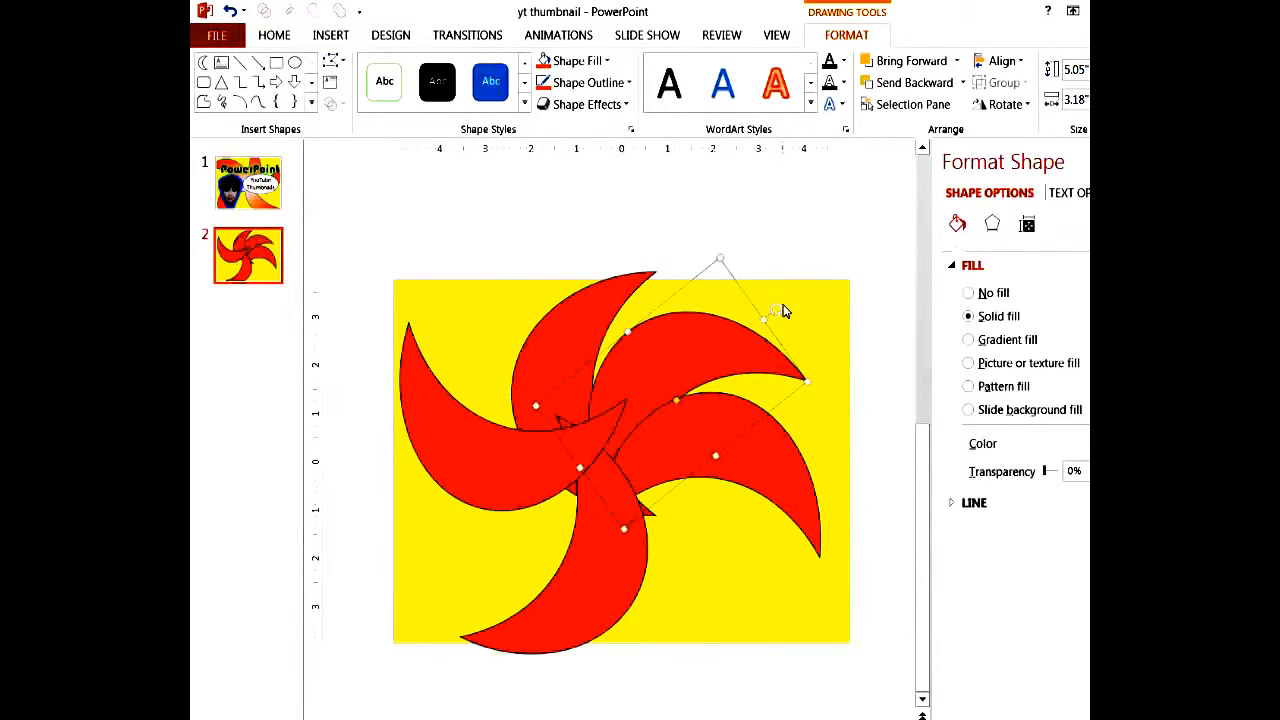
left_click_drag(775, 312, 766, 562)
left_click_drag(754, 514, 740, 568)
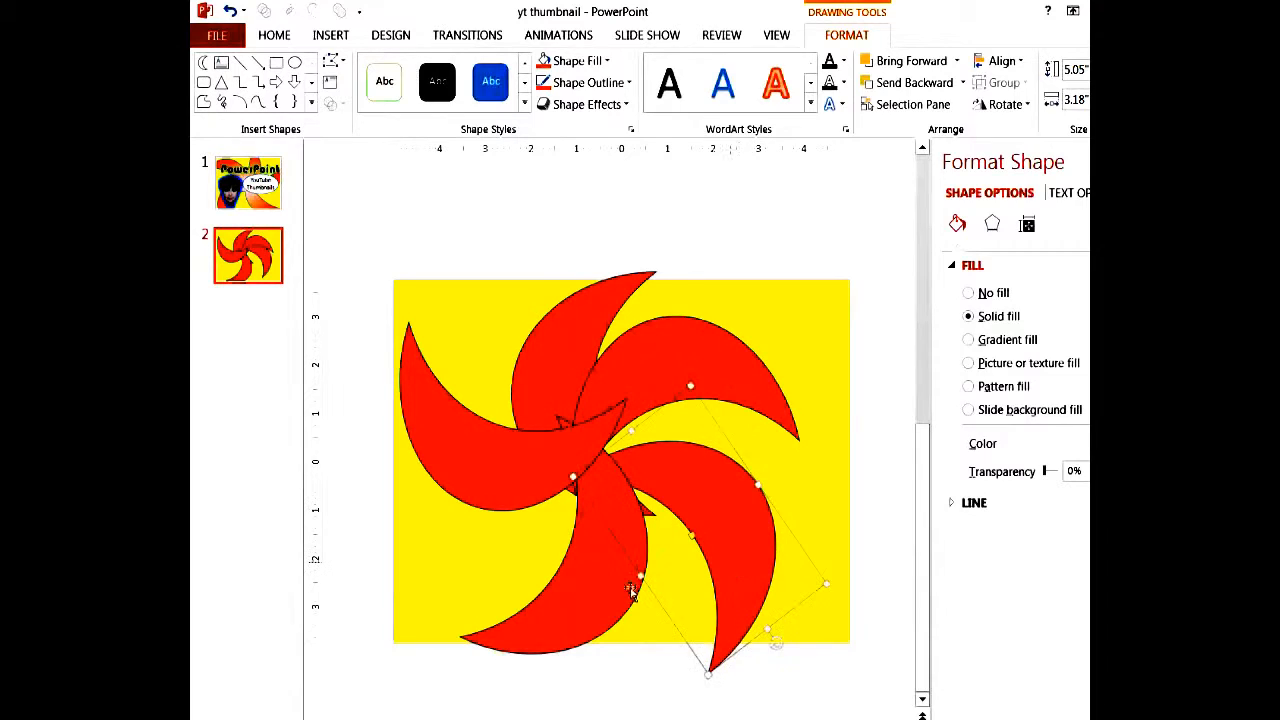
Rotate the bottom arm clockwise and shift it toward the slide's lower-left corner.
left_click(564, 598)
left_click_drag(516, 686, 488, 652)
left_click_drag(607, 617, 570, 626)
left_click(595, 613)
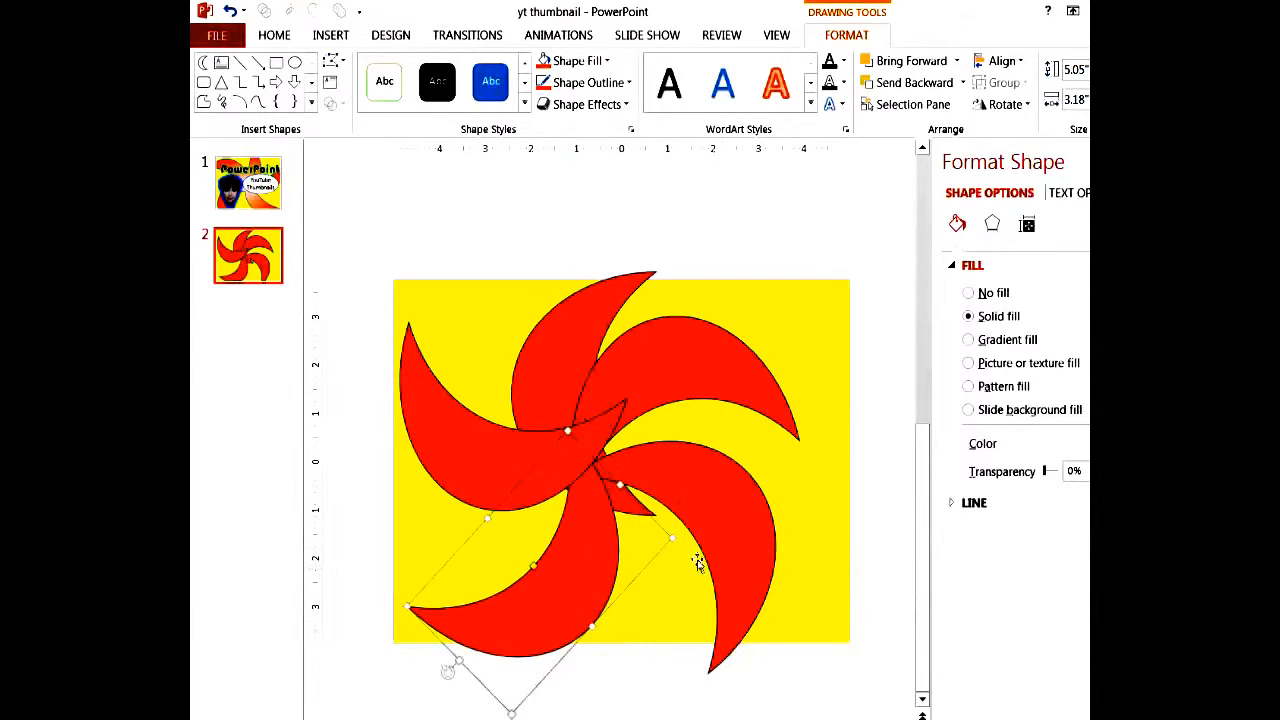
Nudge the left, lower-right, upper-right and top arms to space the pinwheel evenly around its center.
left_click_drag(590, 450, 593, 477)
left_click_drag(716, 496, 728, 500)
left_click_drag(748, 402, 766, 412)
left_click_drag(545, 340, 537, 334)
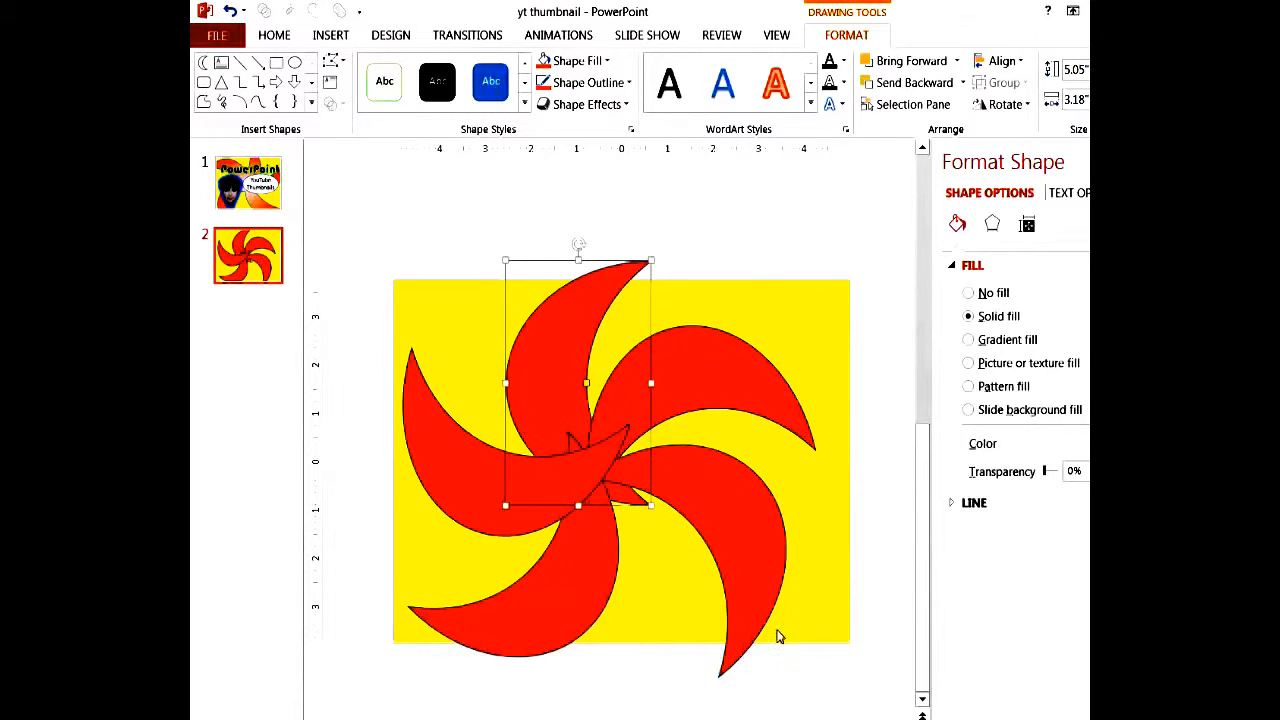
Select all five moon shapes and group them into one object.
left_click(700, 378, "shift")
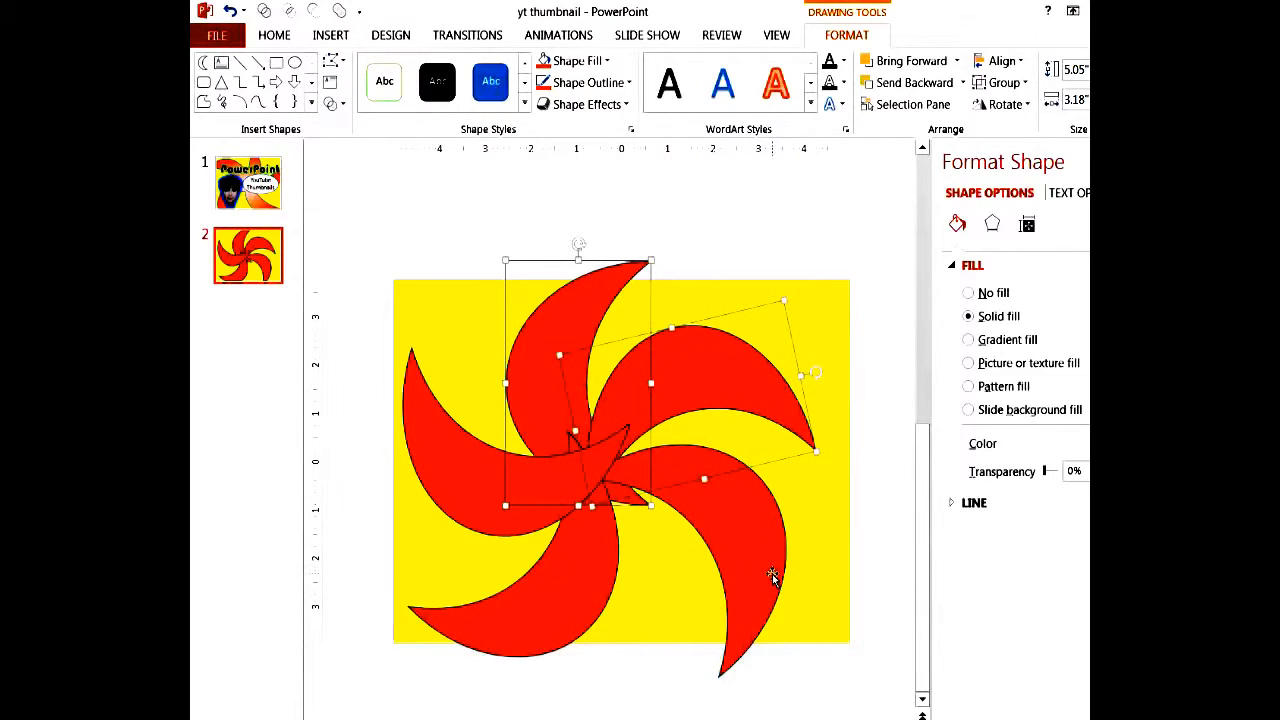
left_click(772, 574, "shift")
left_click(537, 609, "shift")
left_click(430, 450, "shift")
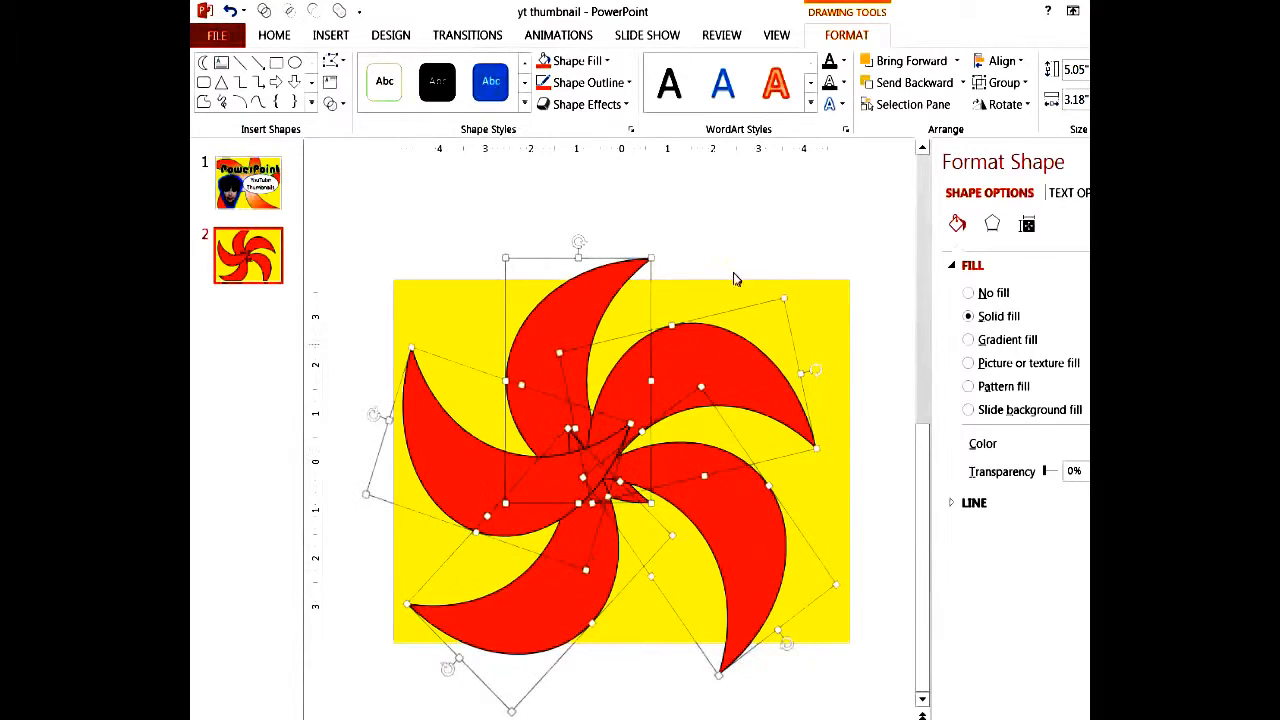
left_click(1020, 84)
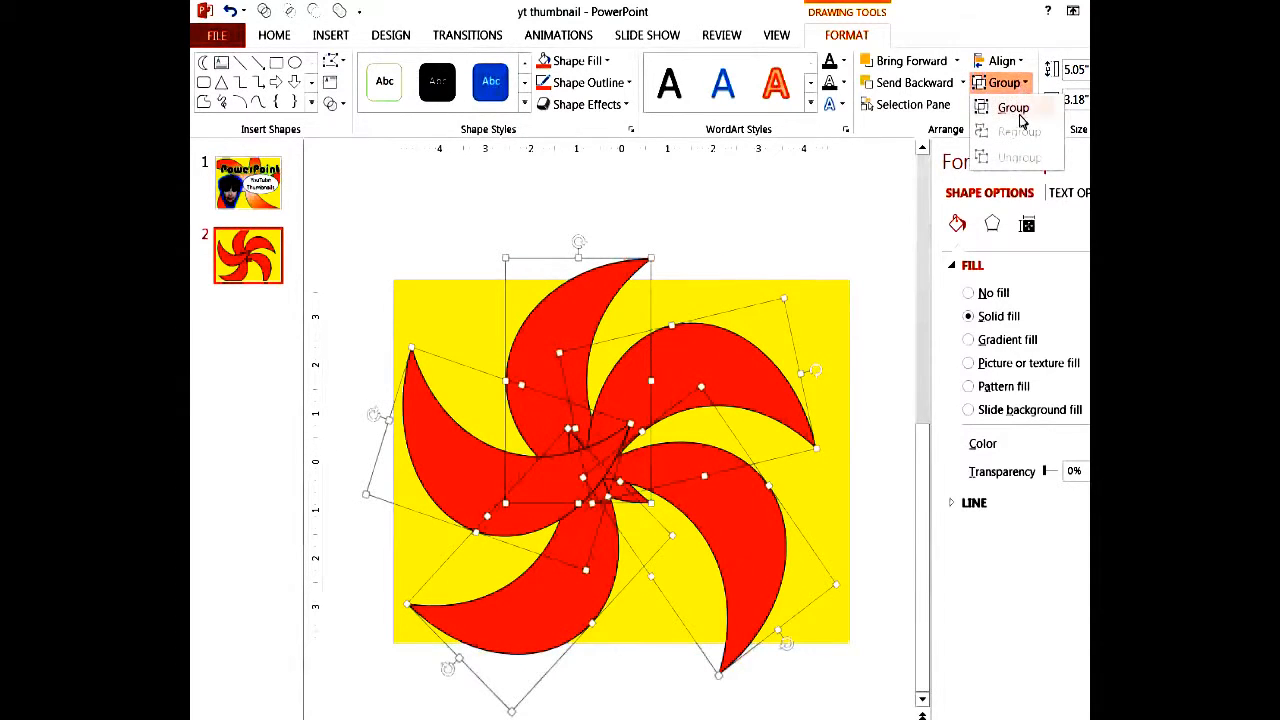
left_click(1015, 108)
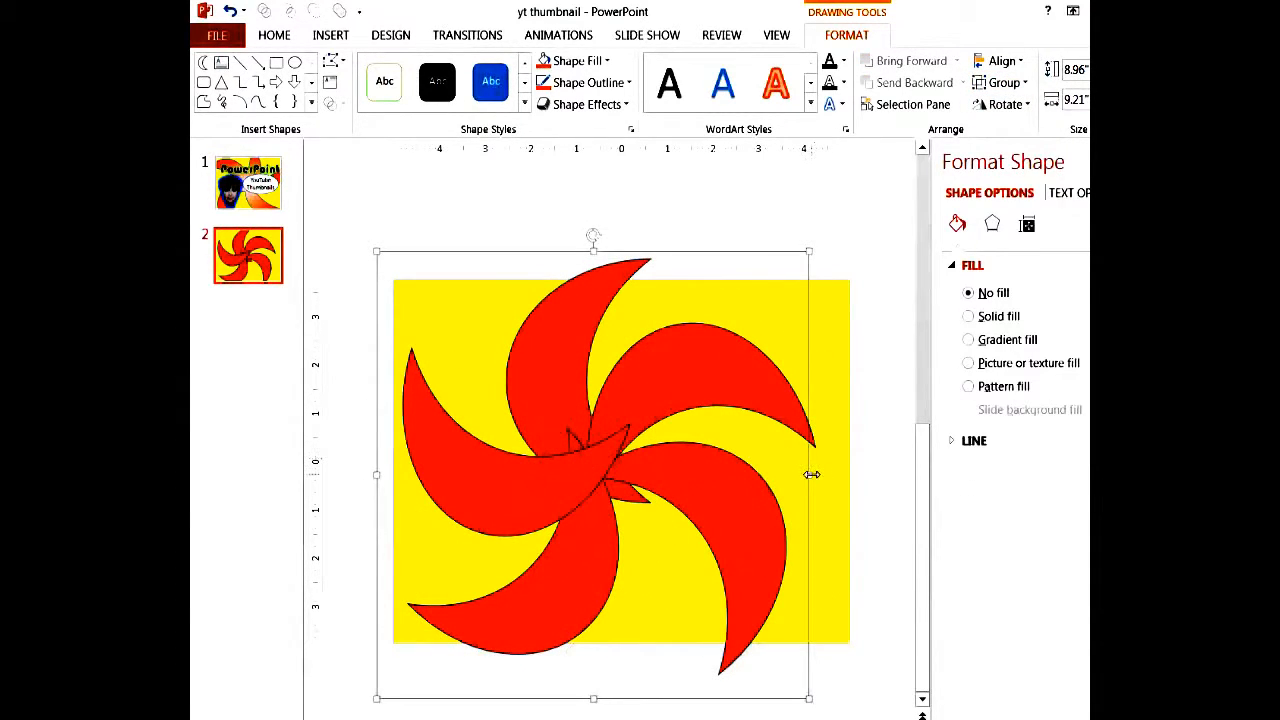
Stretch the grouped pinwheel to about 10.18" high and 10.38" wide so it extends past the slide edges.
left_click_drag(811, 475, 862, 470)
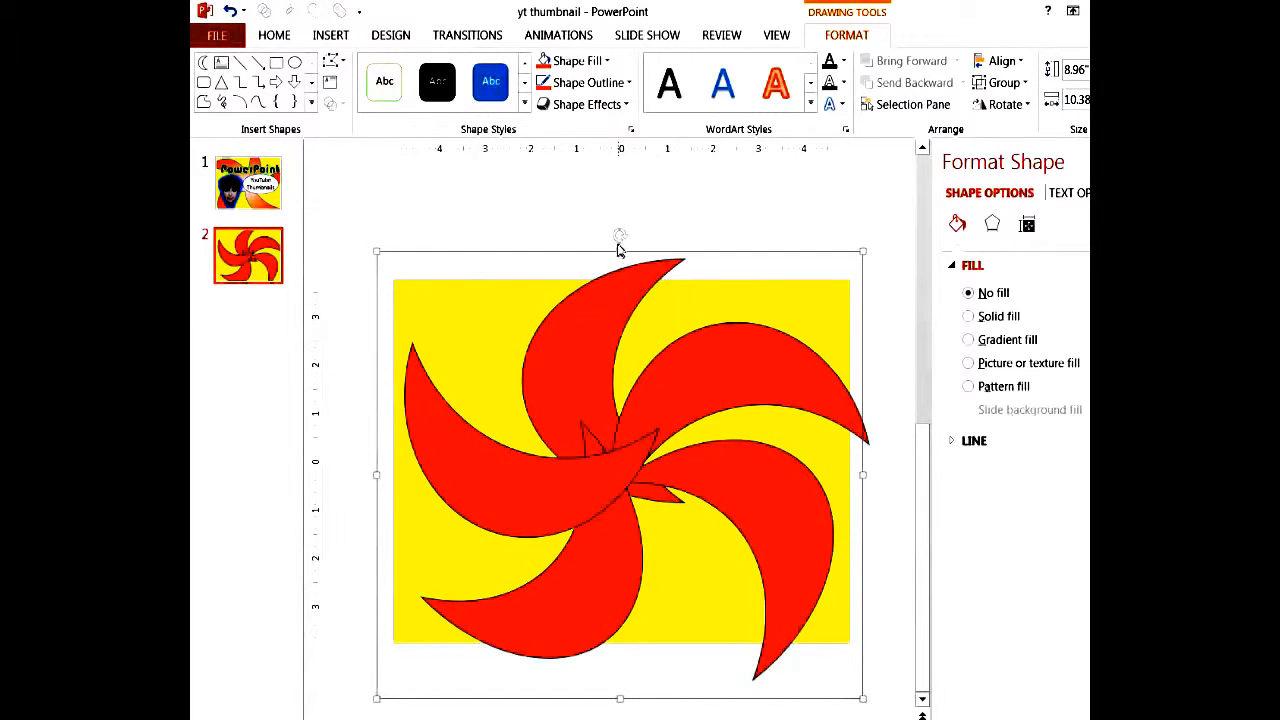
left_click_drag(620, 250, 620, 208)
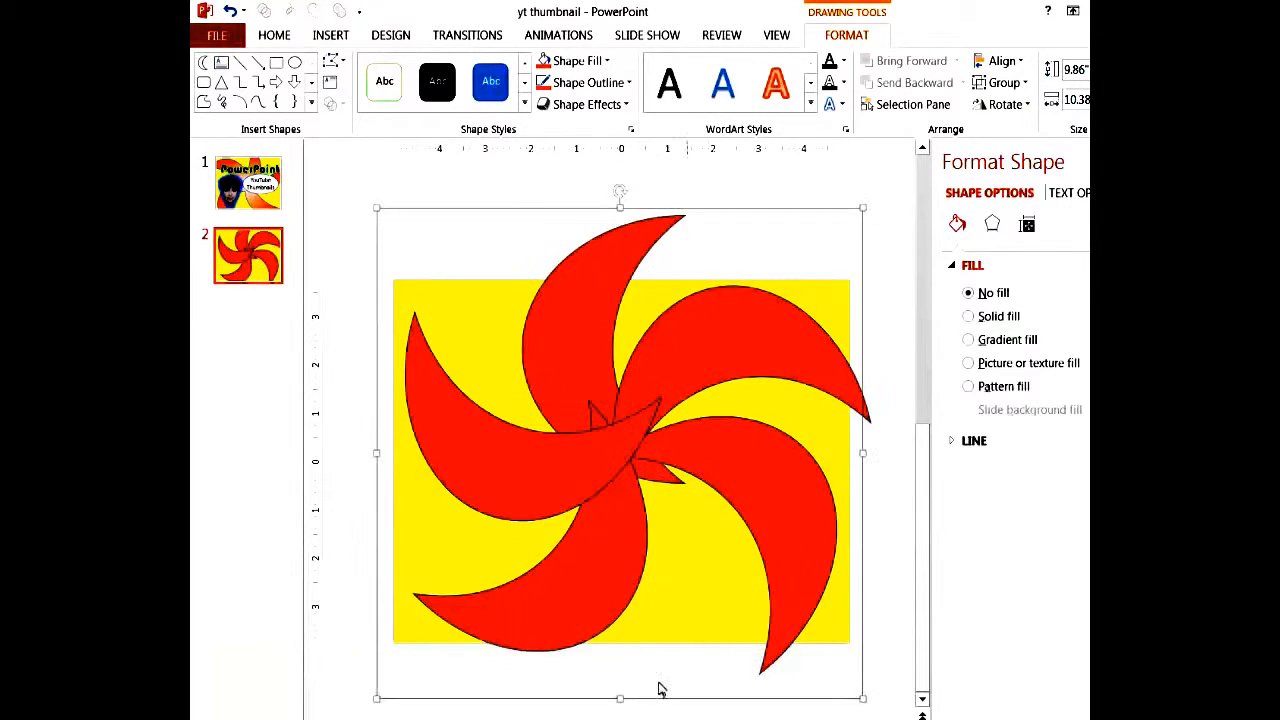
left_click_drag(618, 697, 618, 713)
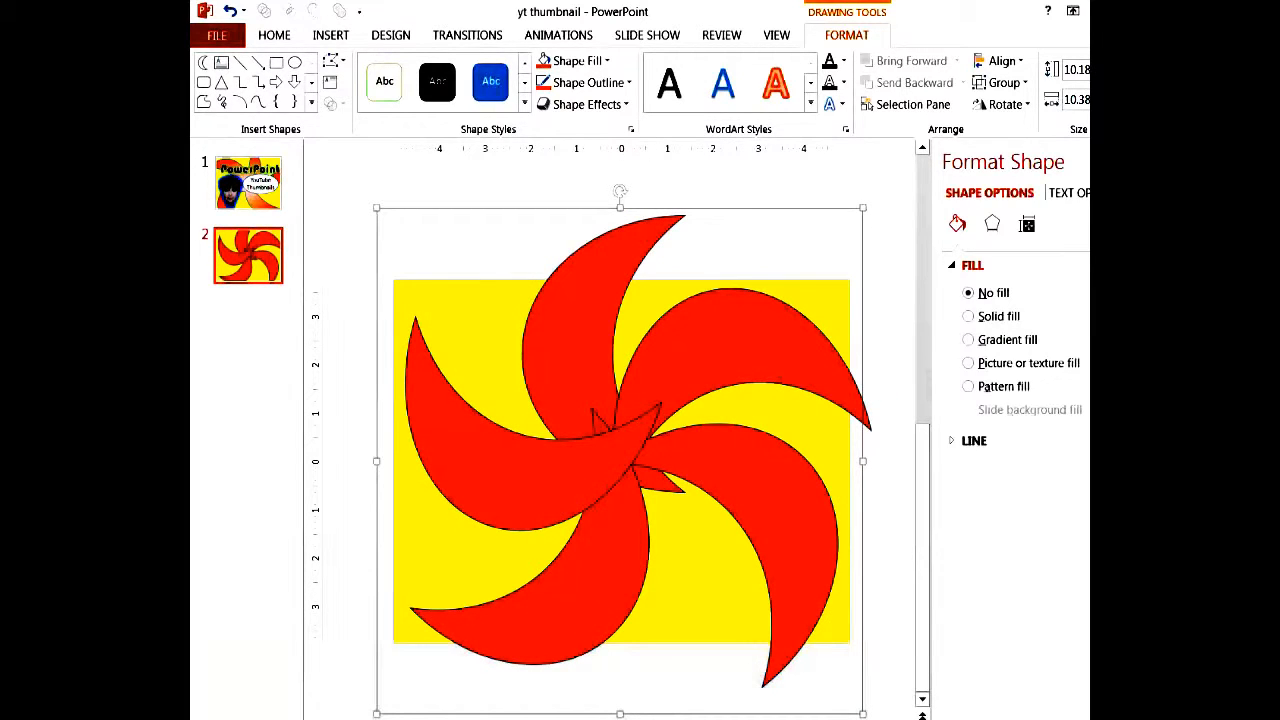
Ungroup the enlarged pinwheel into its separate moon shapes.
scroll(620, 460, "up", 5)
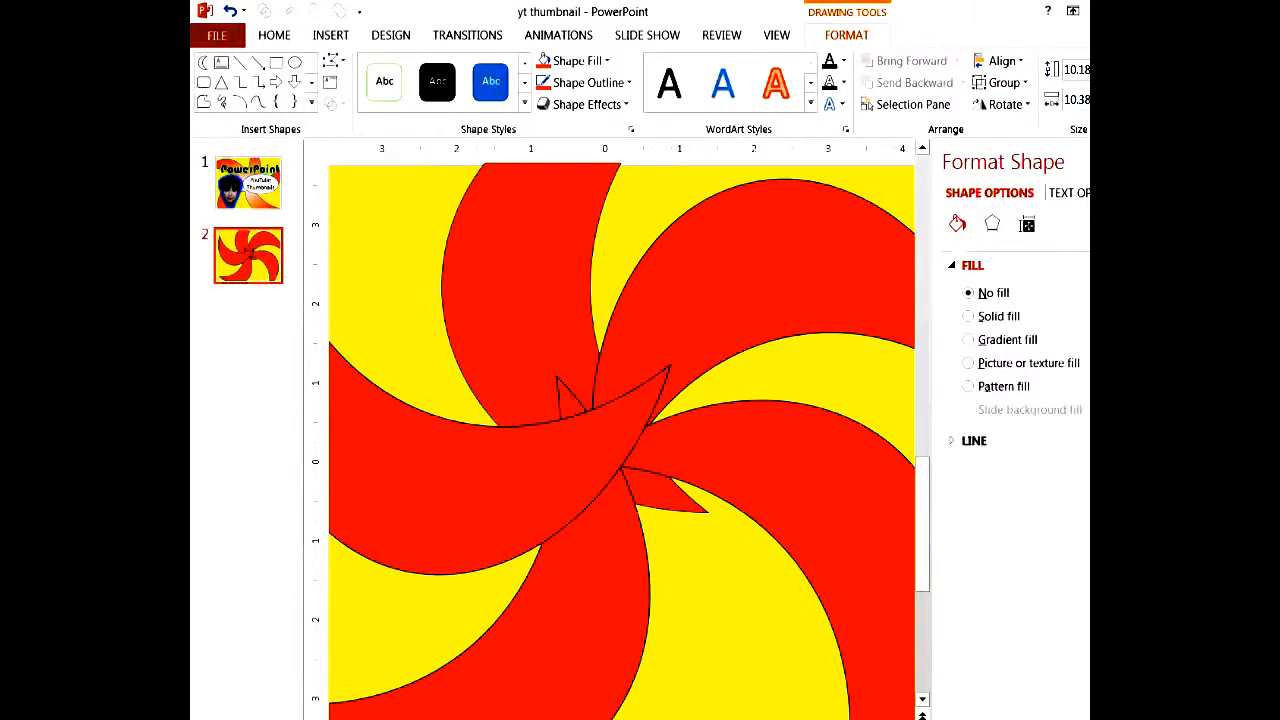
scroll(620, 440, "down", 2)
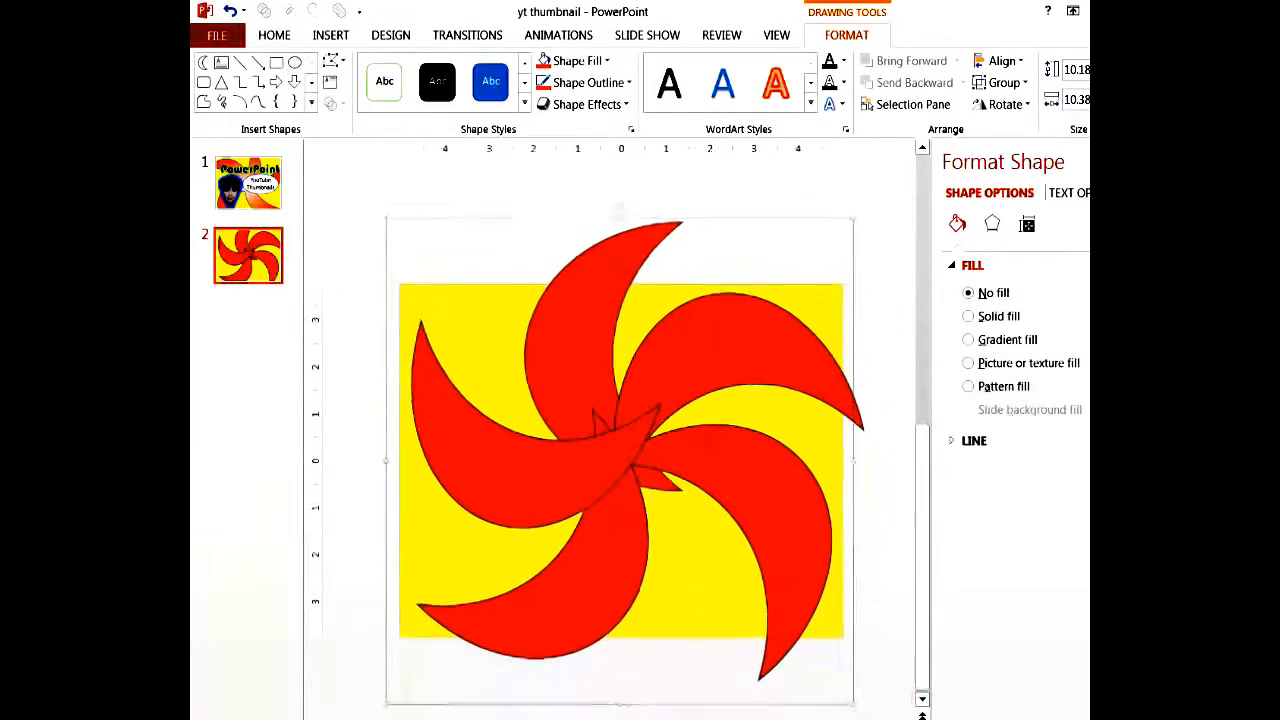
left_click(1025, 84)
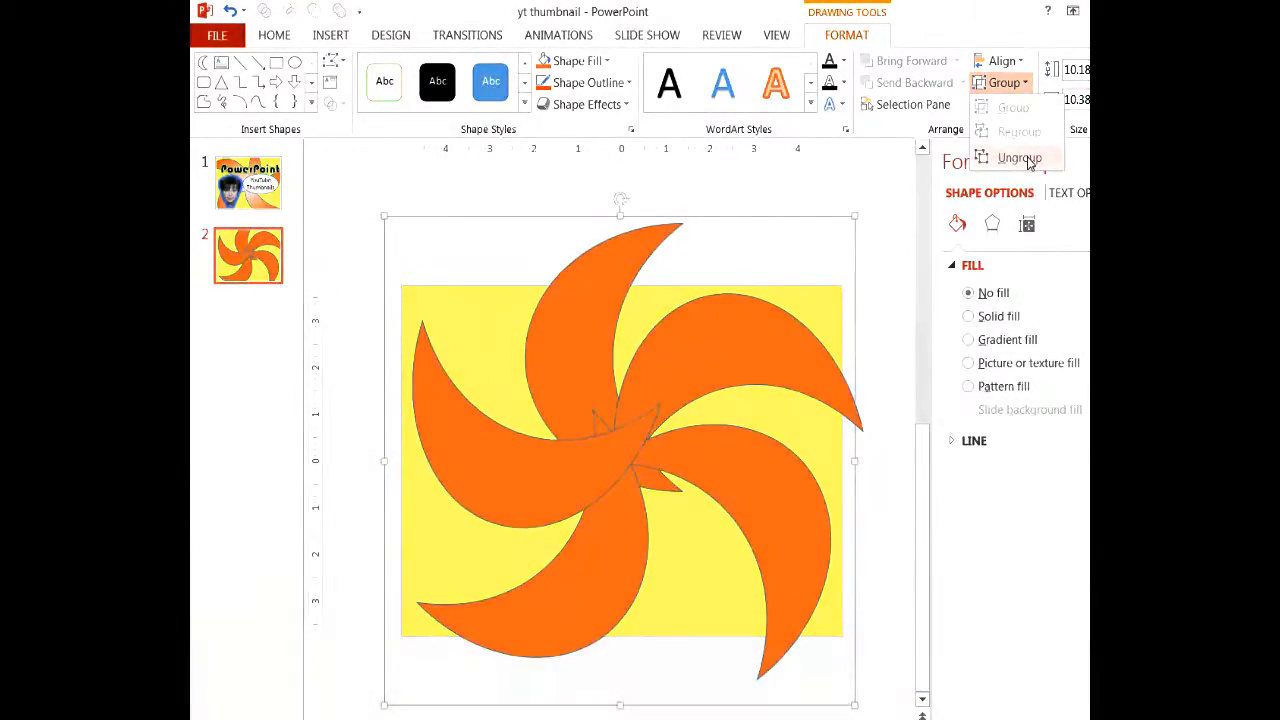
left_click(1019, 156)
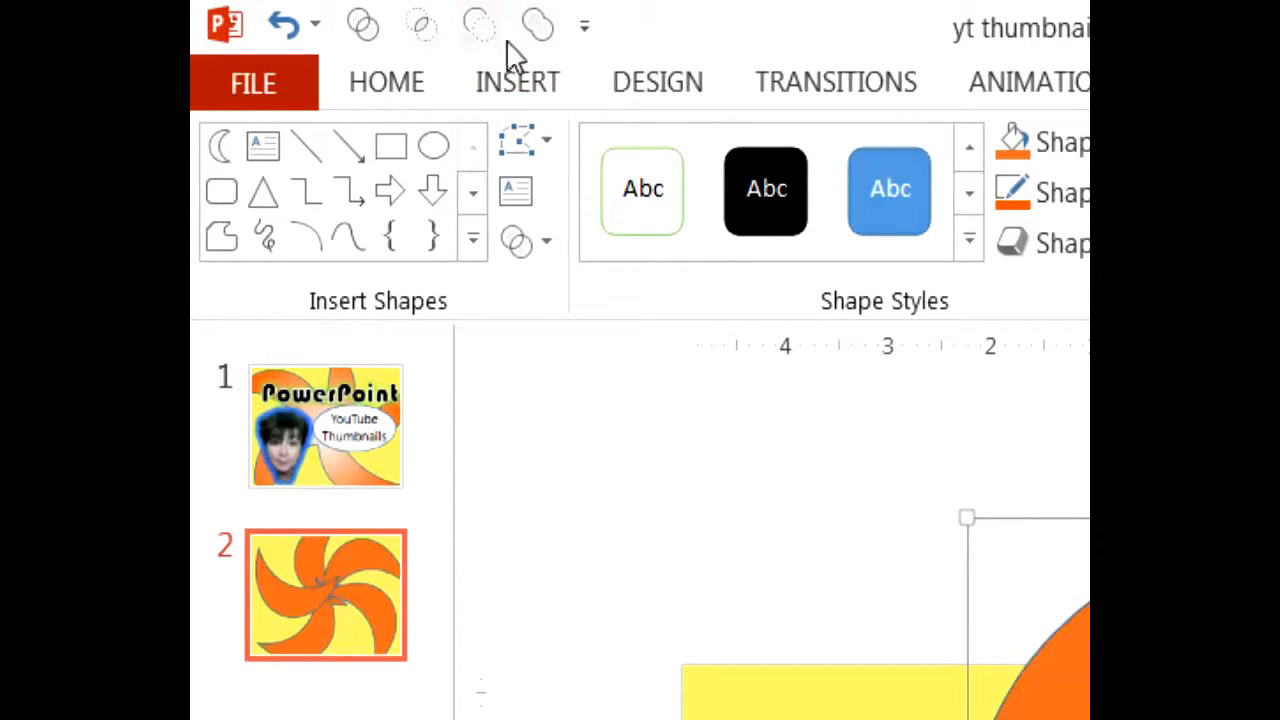
Open the Quick Access Toolbar customization options and browse the list of All Commands.
left_click(586, 29)
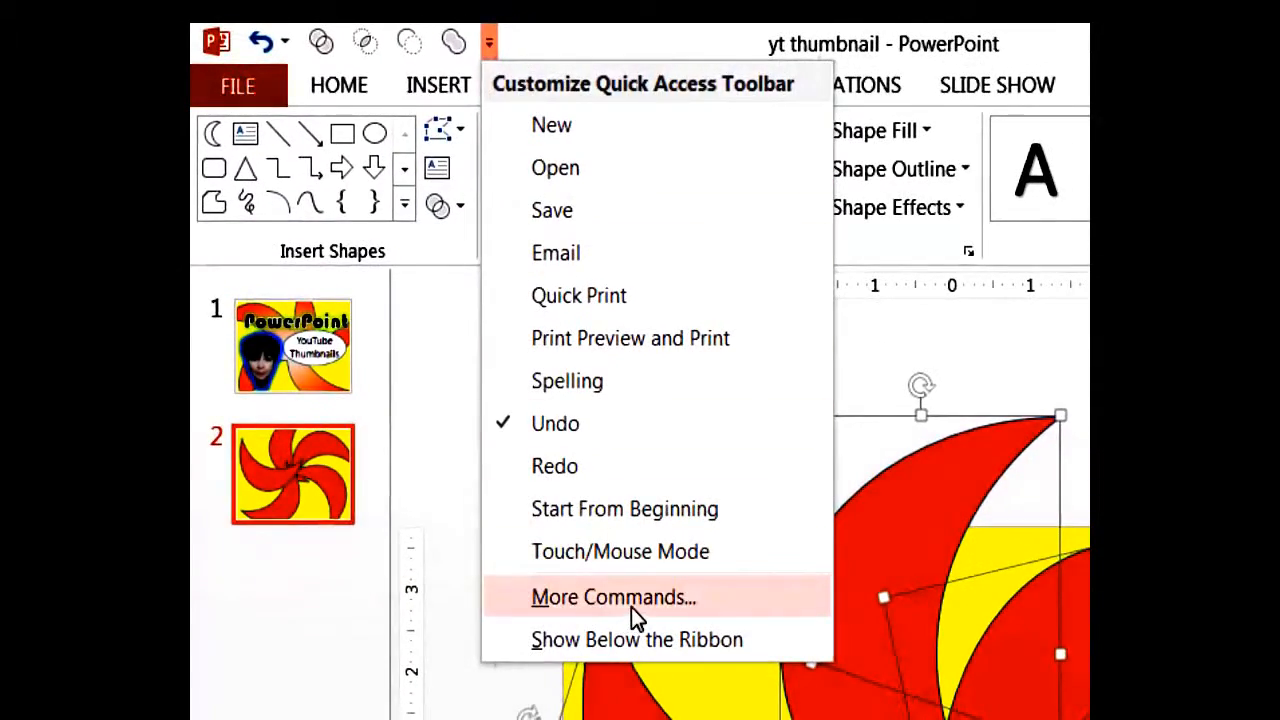
left_click(633, 608)
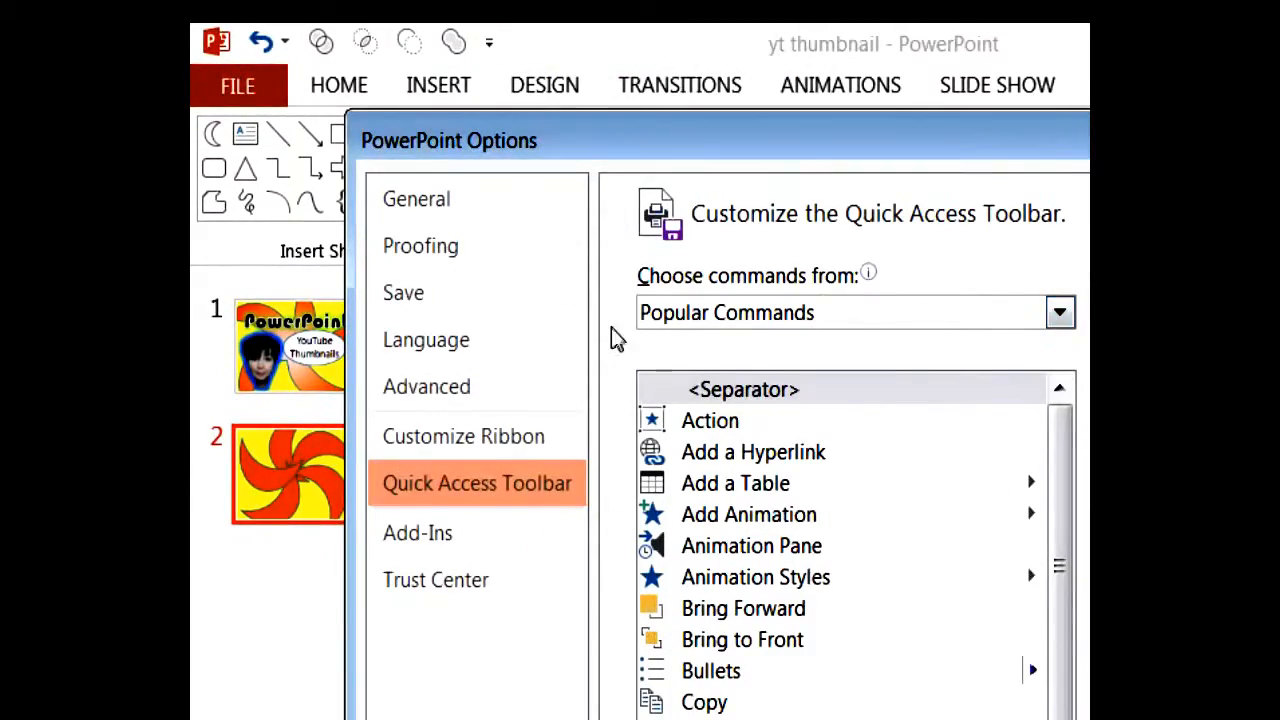
left_click(1059, 313)
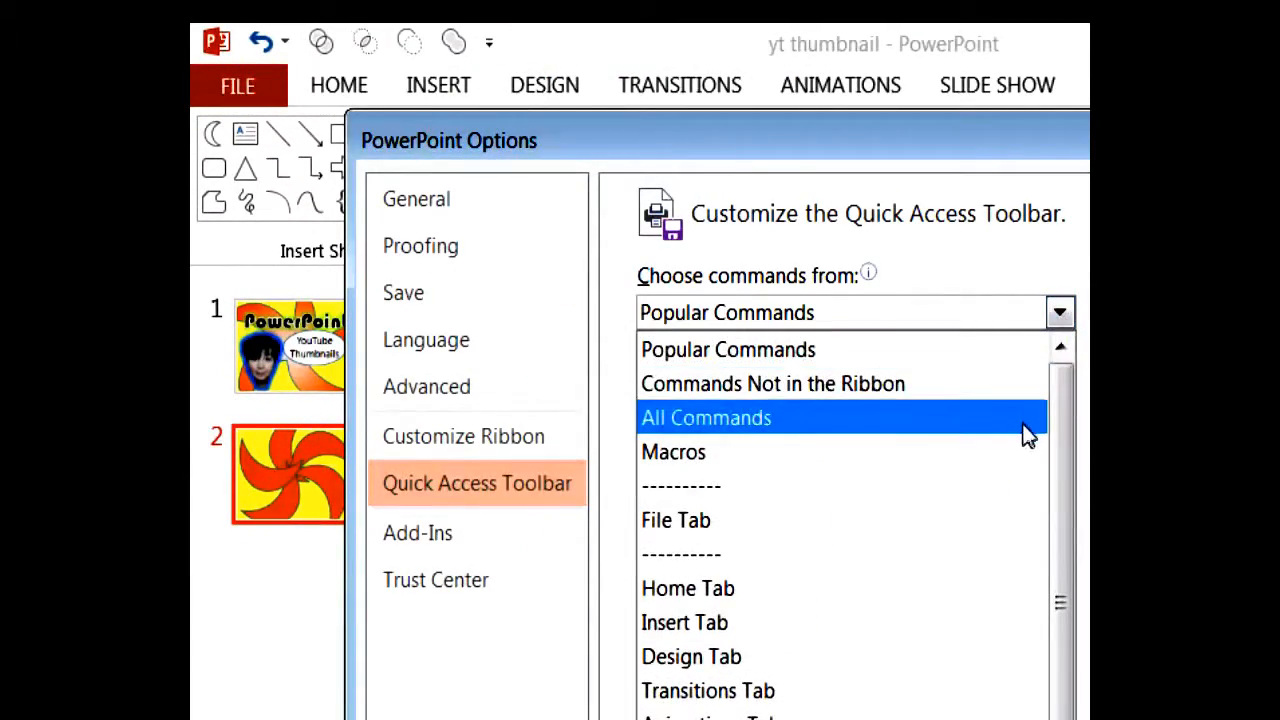
left_click(1026, 420)
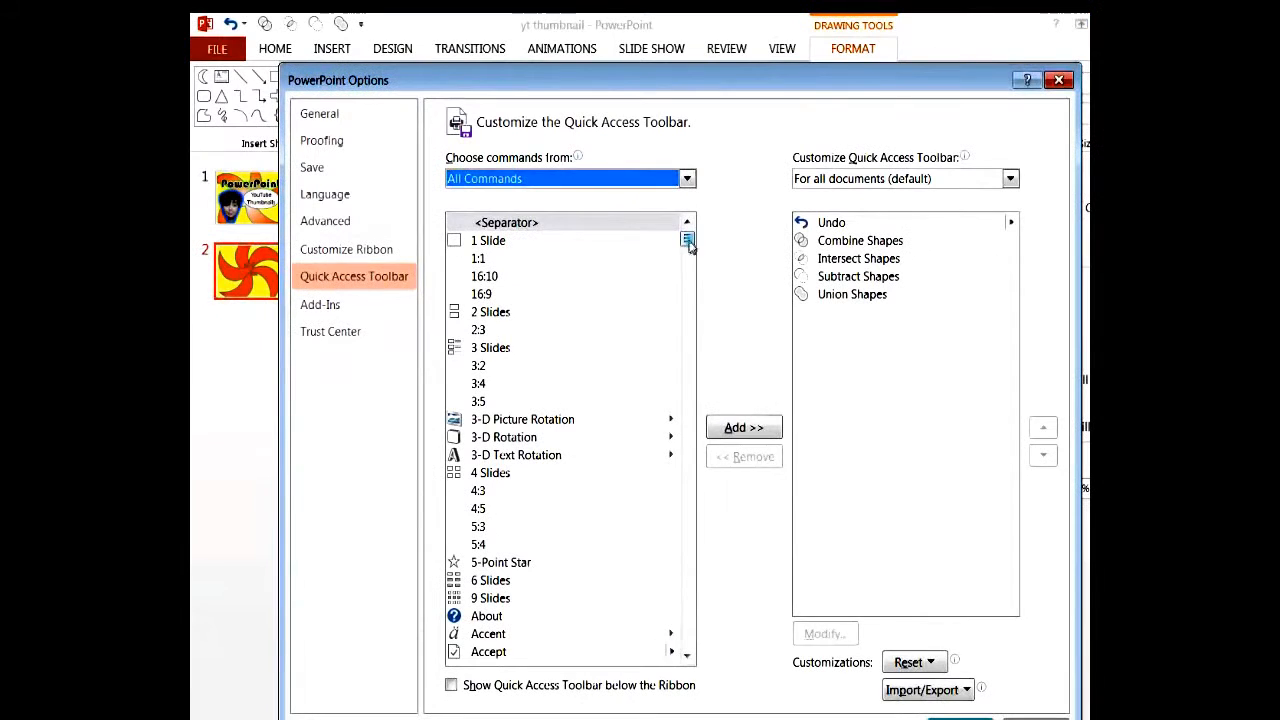
left_click_drag(687, 240, 687, 272)
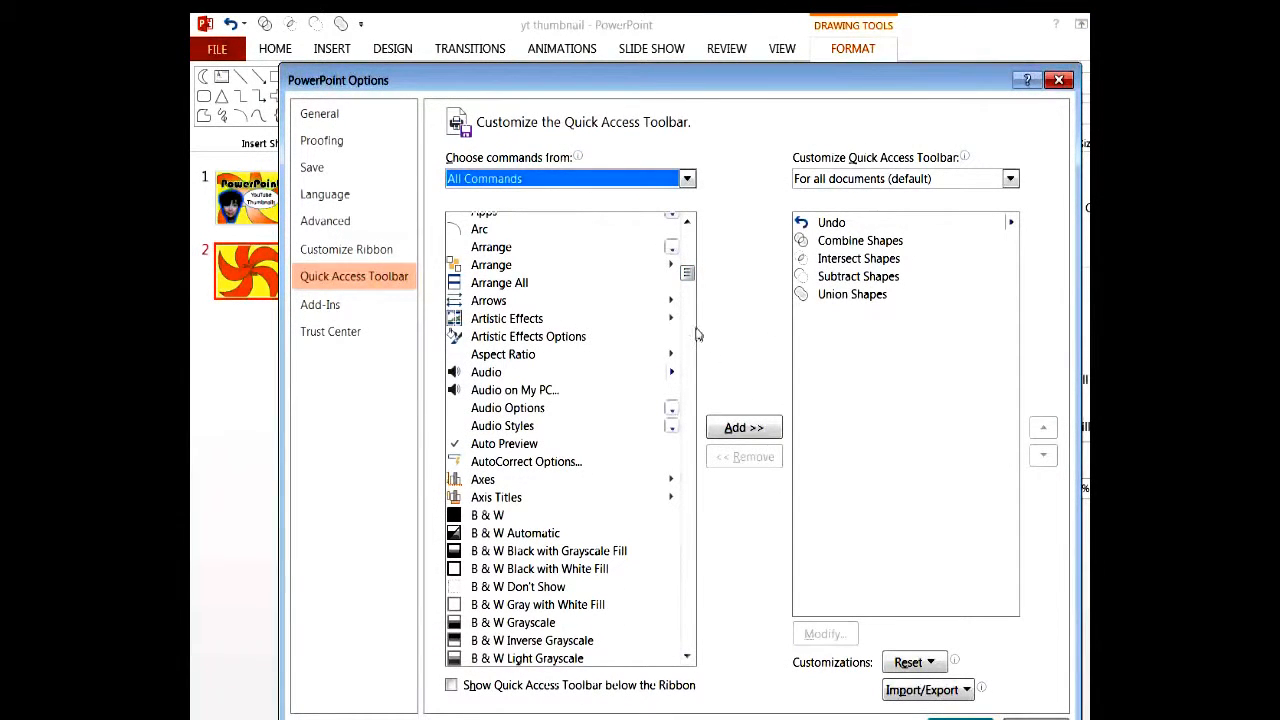
left_click_drag(689, 280, 688, 298)
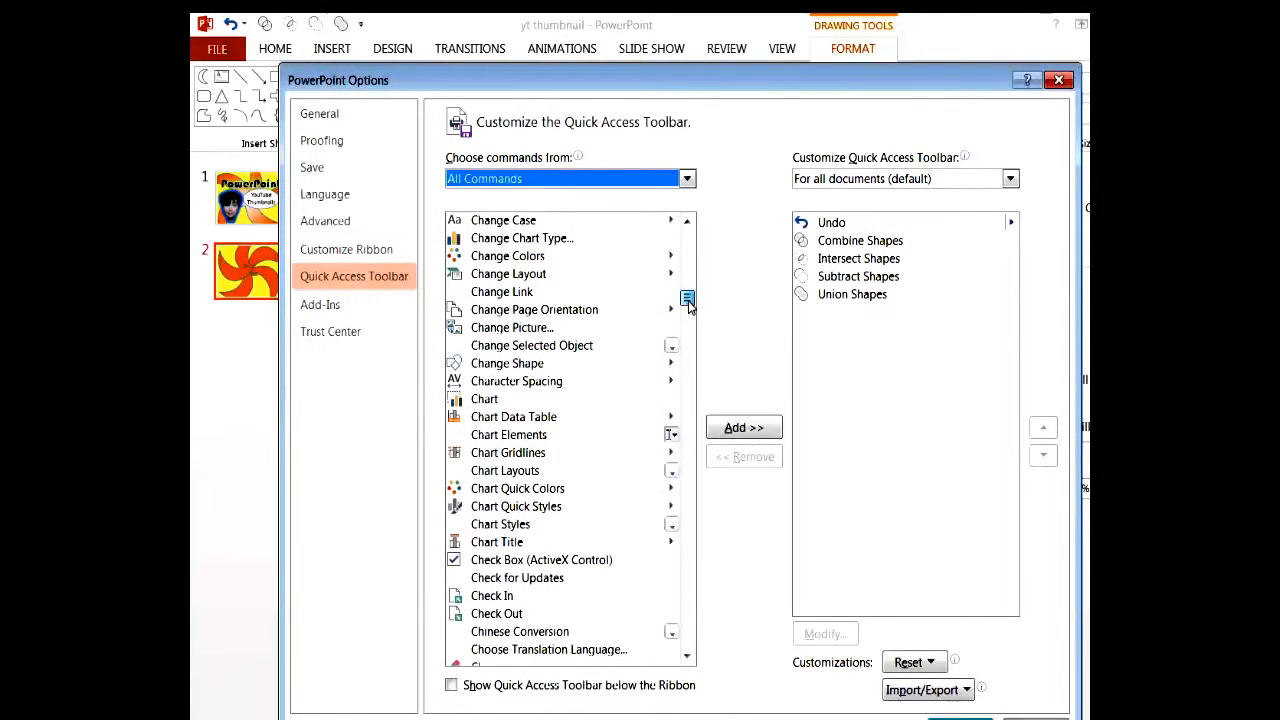
Remove Union Shapes from the Quick Access Toolbar list and add it back from All Commands.
left_click(835, 298)
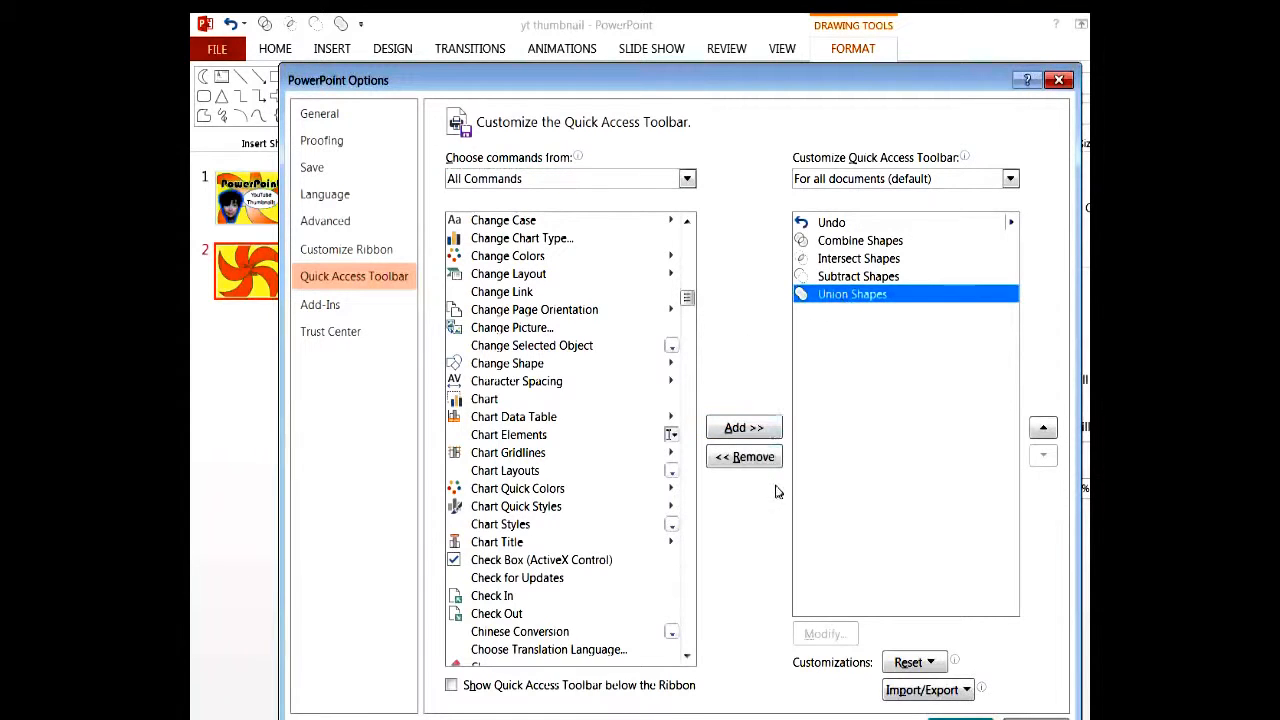
left_click(745, 458)
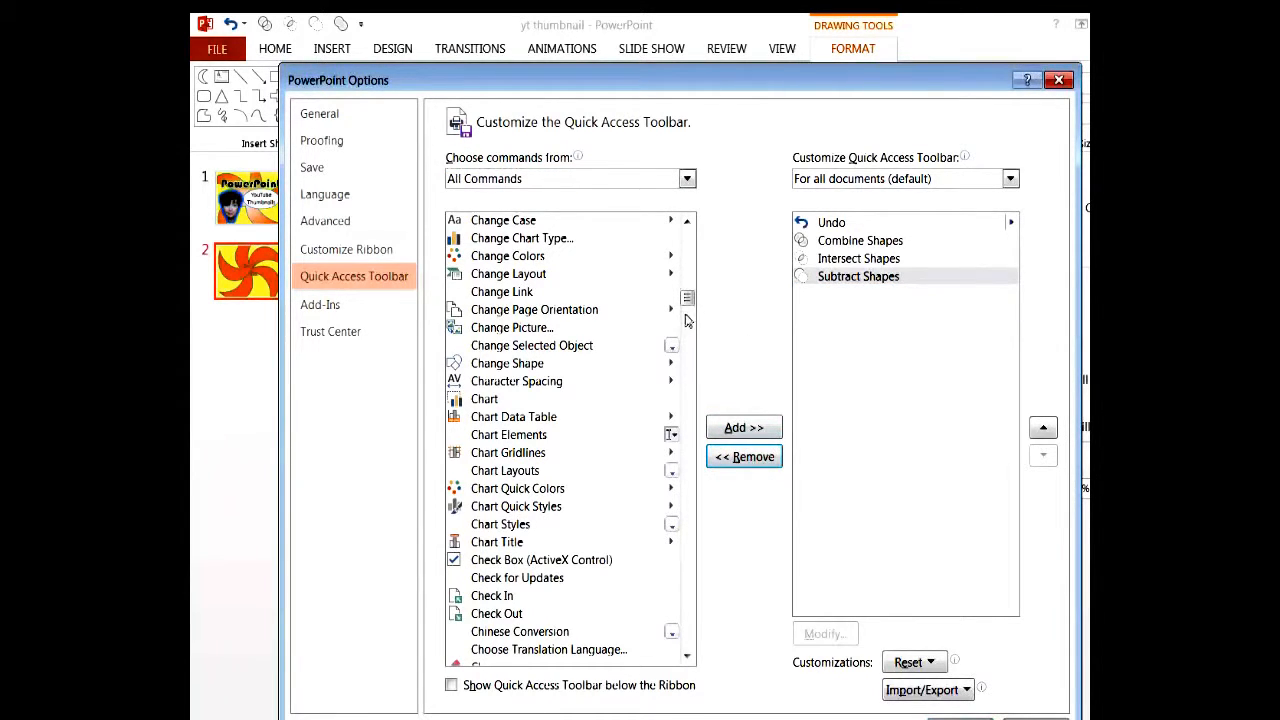
left_click_drag(688, 302, 660, 628)
left_click(528, 410)
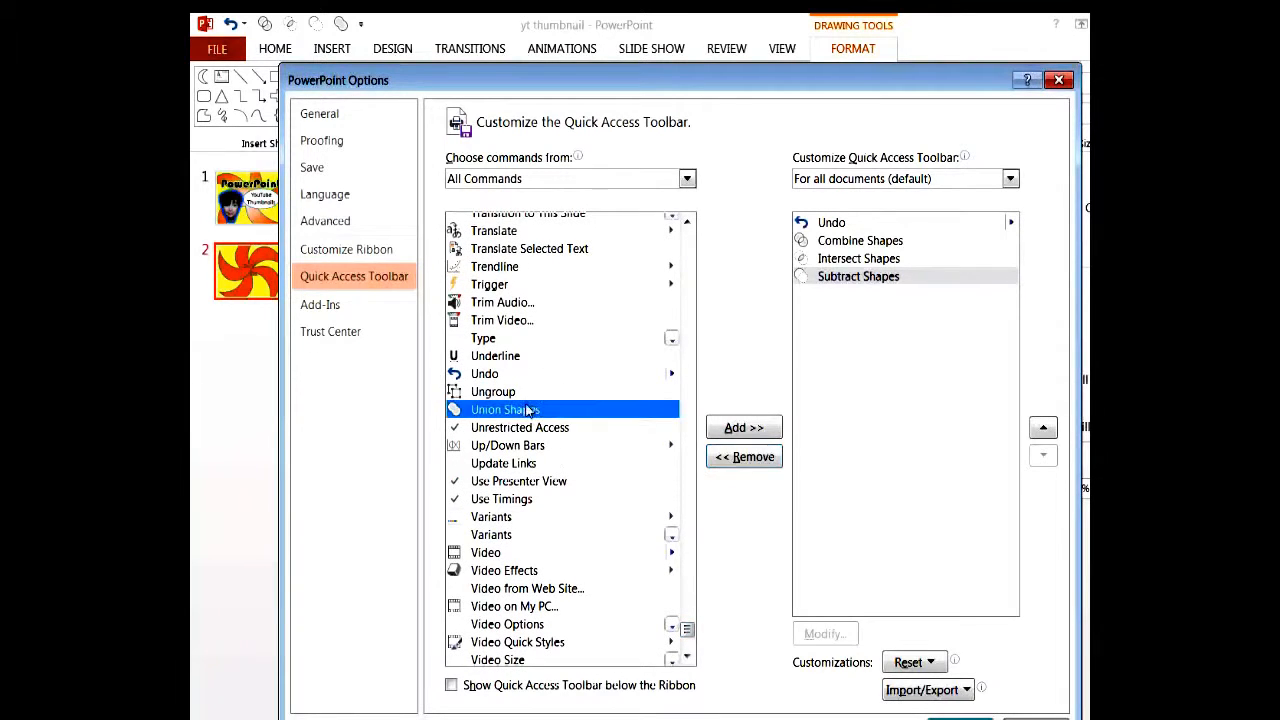
left_click(740, 430)
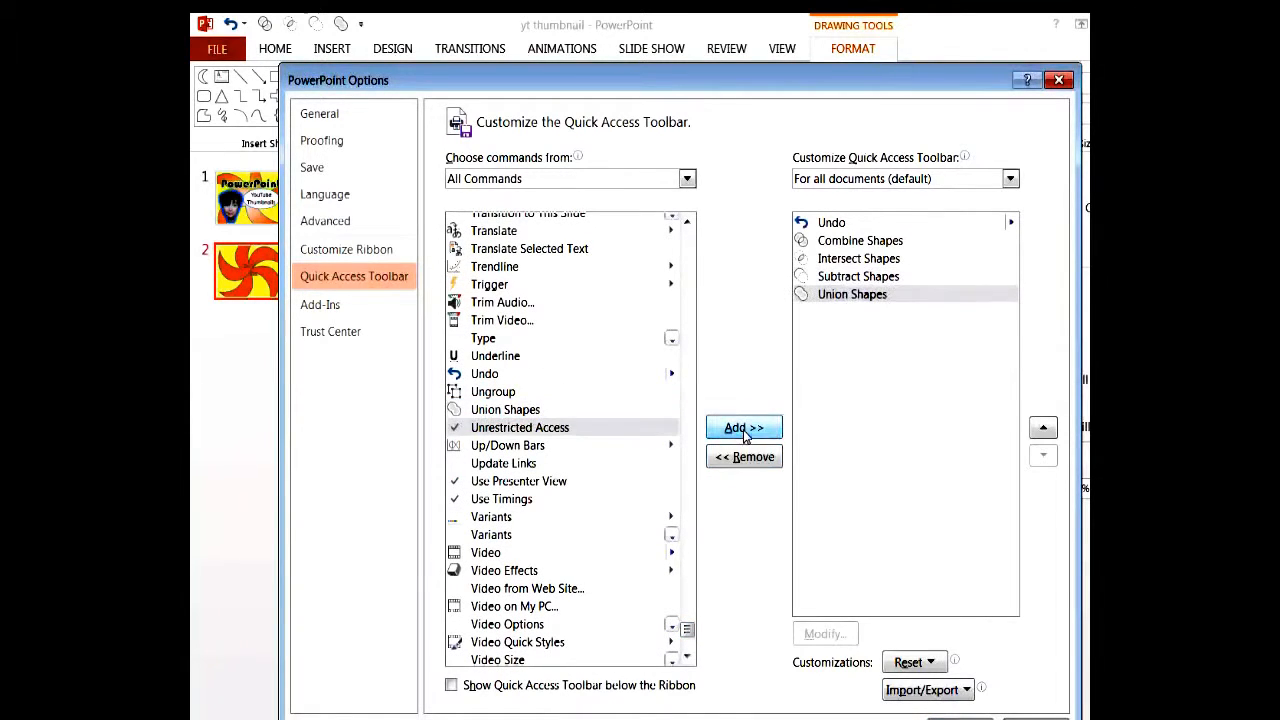
Move Union Shapes up to the place directly after Undo and accept the toolbar customization.
left_click(1043, 429)
left_click(1043, 429)
left_click(1043, 429)
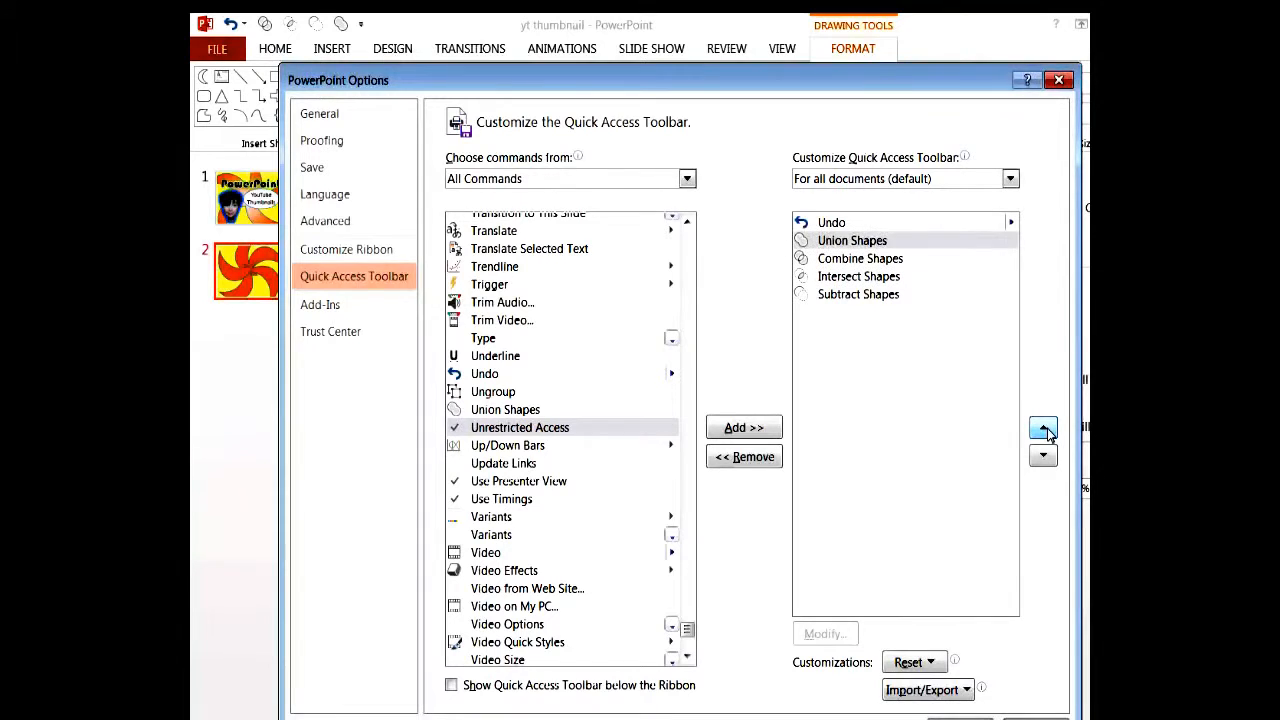
left_click(955, 717)
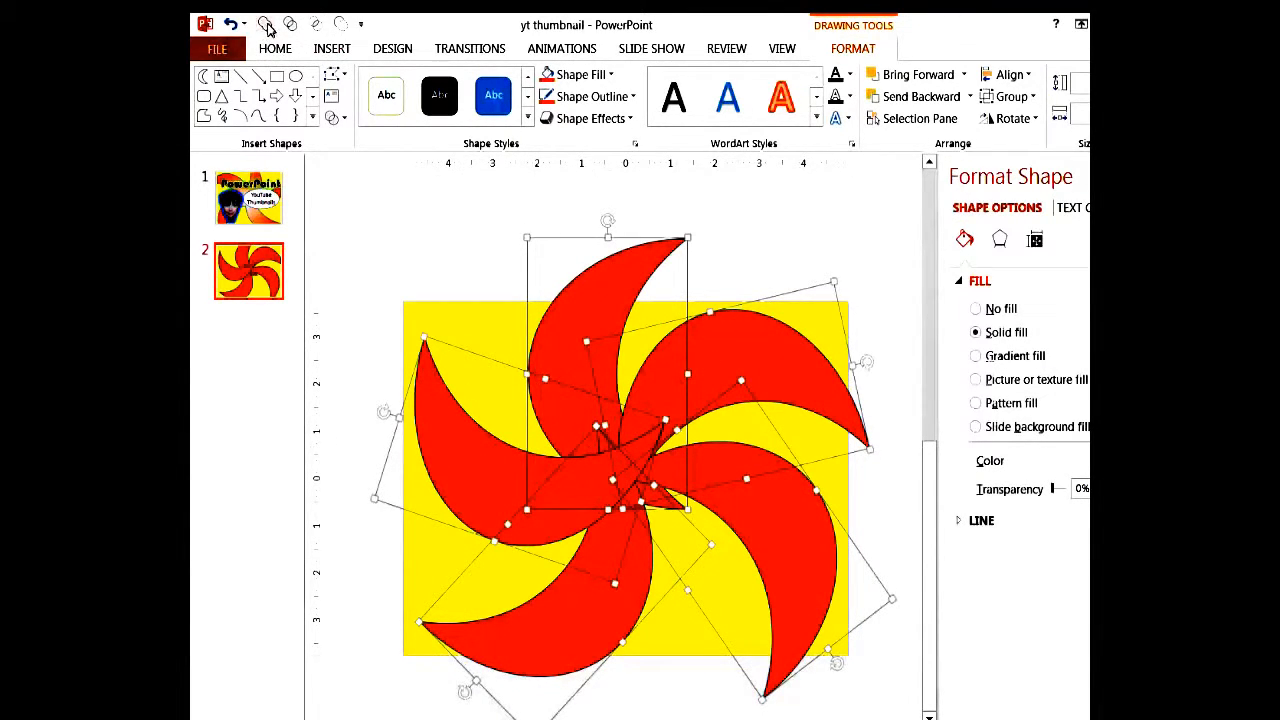
Unite the five moon shapes into one pinwheel with Union Shapes and change its black outline to orange.
left_click(265, 24)
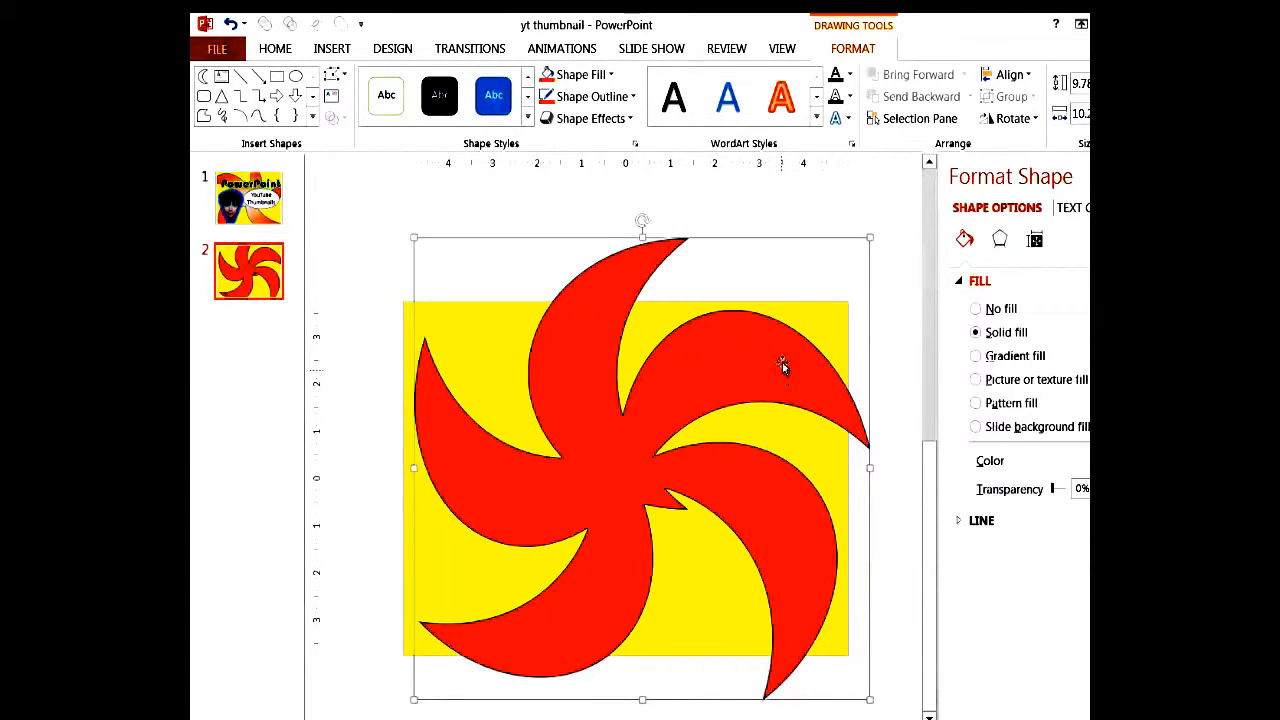
left_click(547, 98)
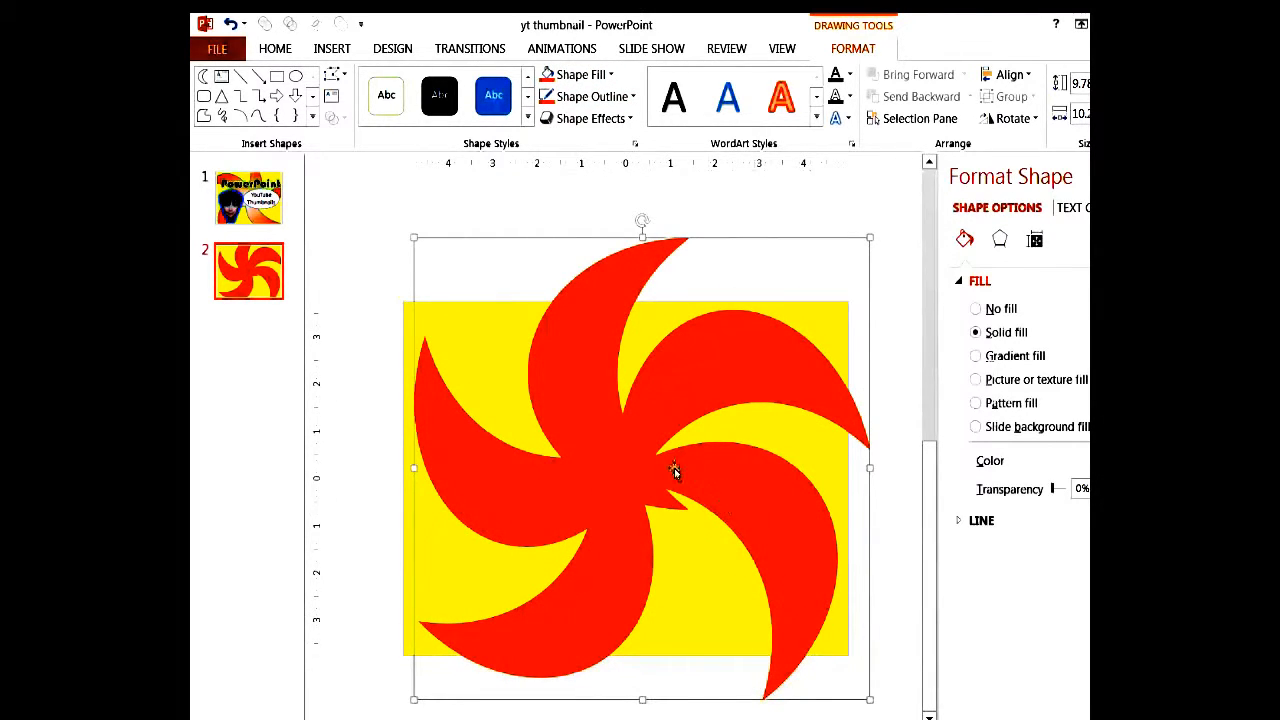
Give the united pinwheel a radial gradient fill that radiates from its center.
left_click(977, 357)
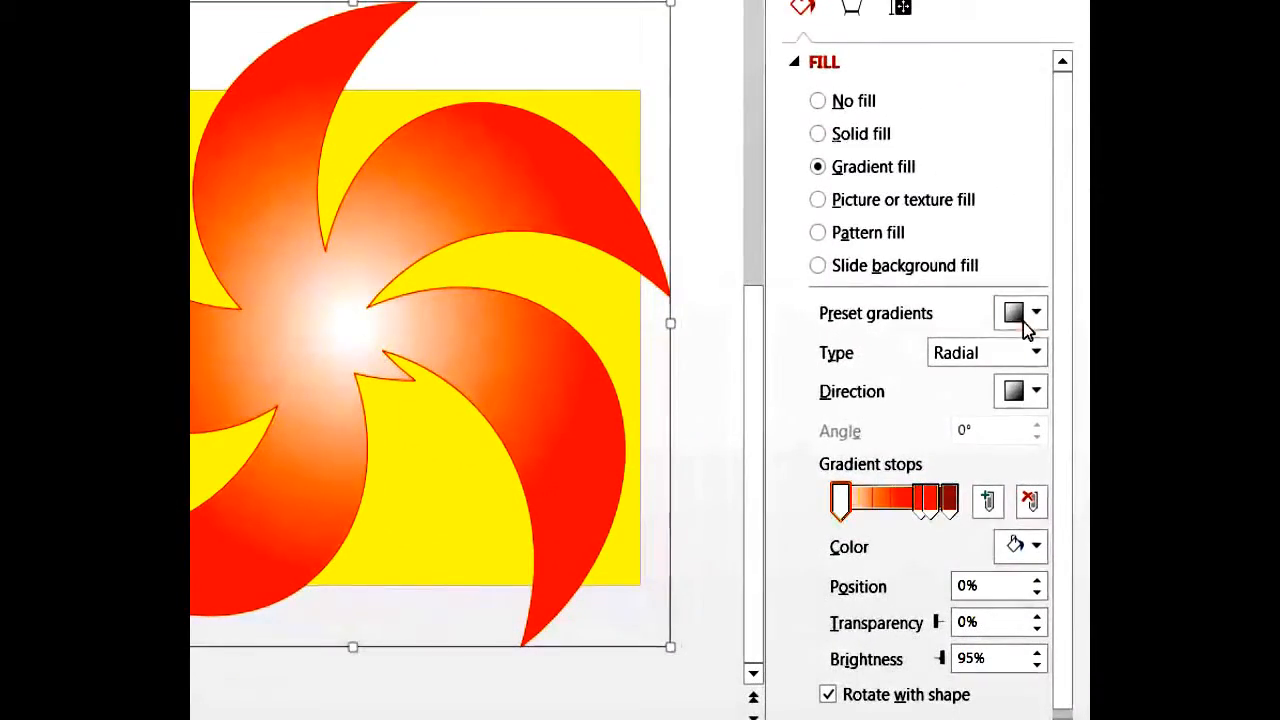
left_click(1040, 354)
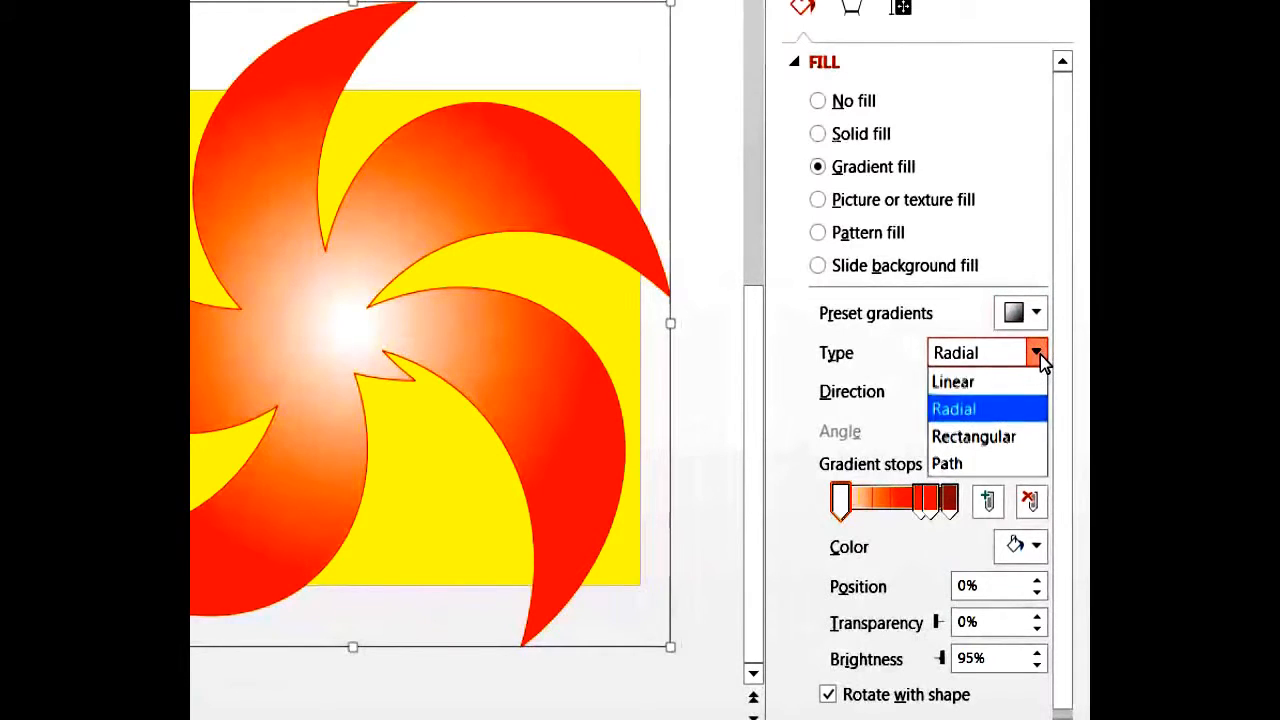
left_click(996, 403)
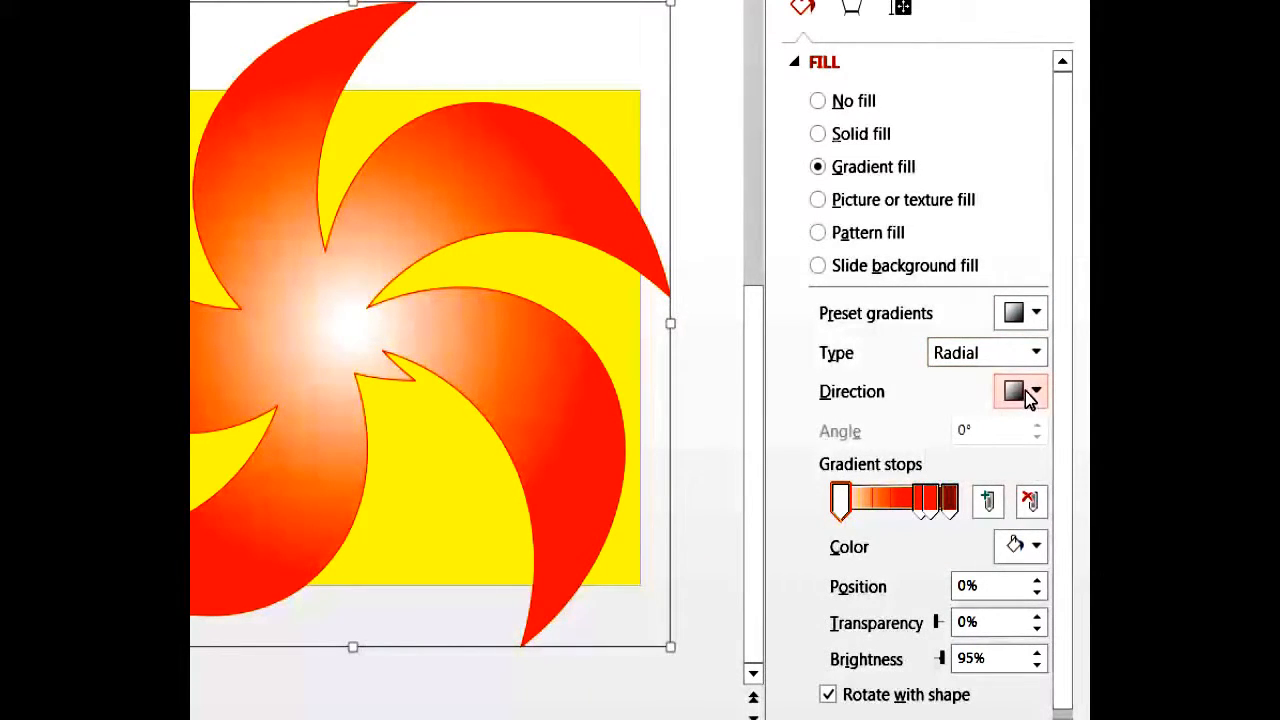
left_click(1035, 392)
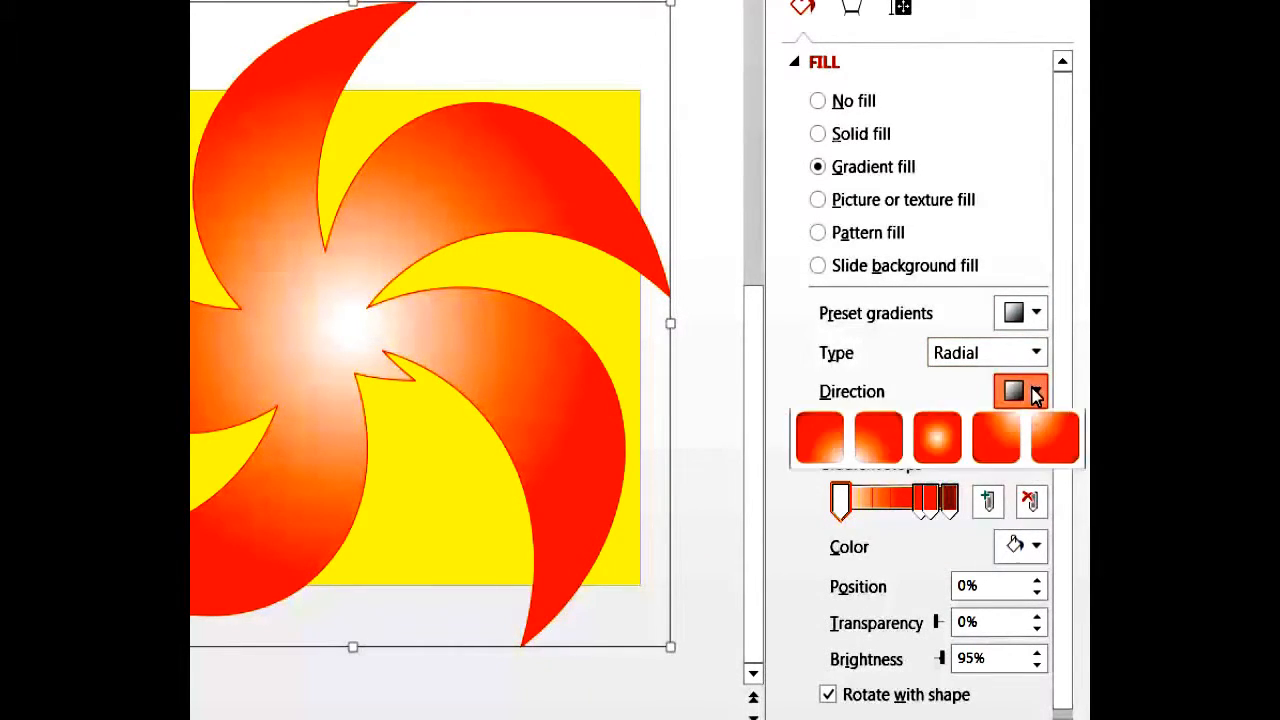
left_click(940, 460)
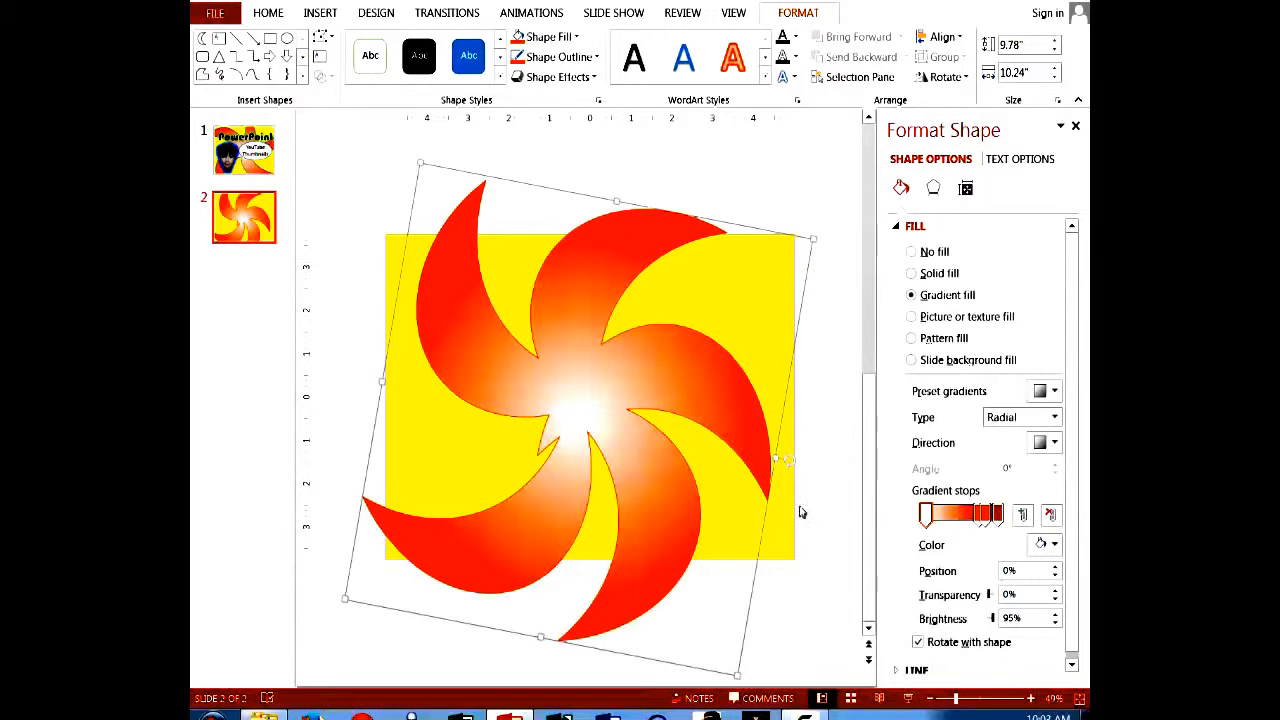
Stretch the rotated pinwheel past the slide's right edge and compare it with the sample thumbnail on slide 1.
left_click_drag(775, 456, 814, 462)
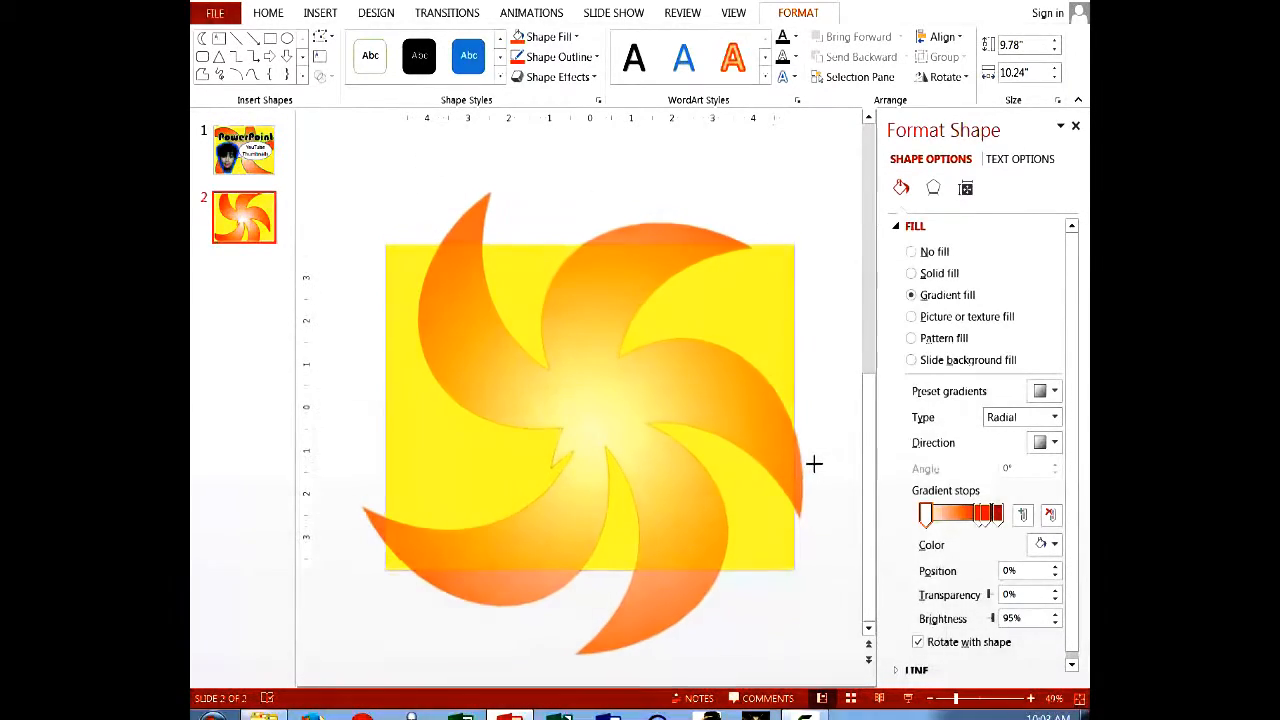
left_click(244, 150)
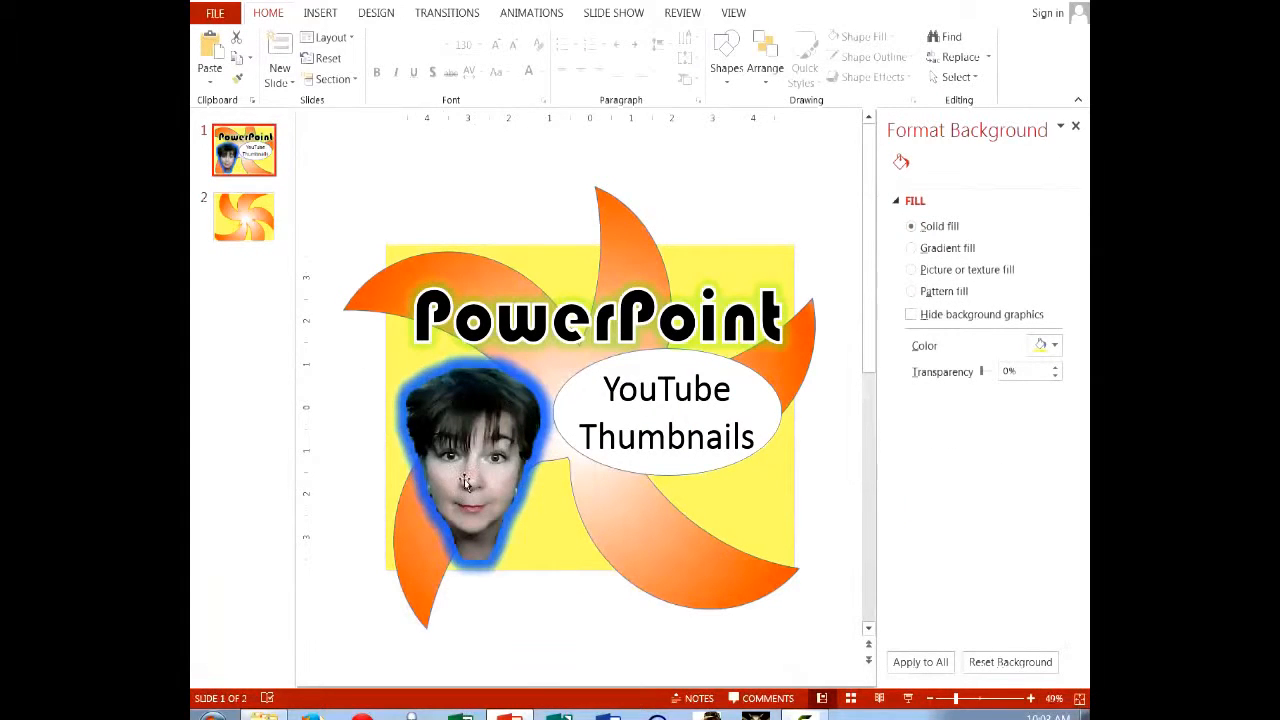
left_click(245, 226)
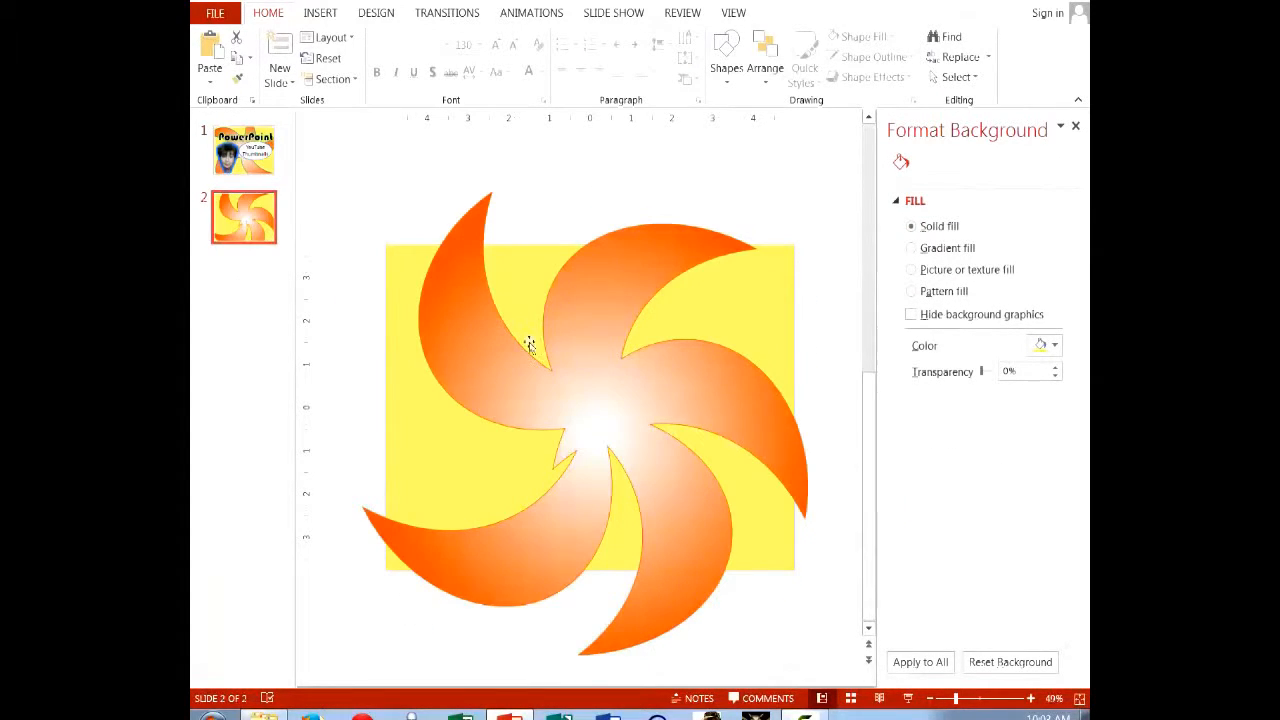
Insert the first webcam snapshot (number 1) from the yt folder as a picture on slide 2.
left_click(322, 14)
left_click(294, 58)
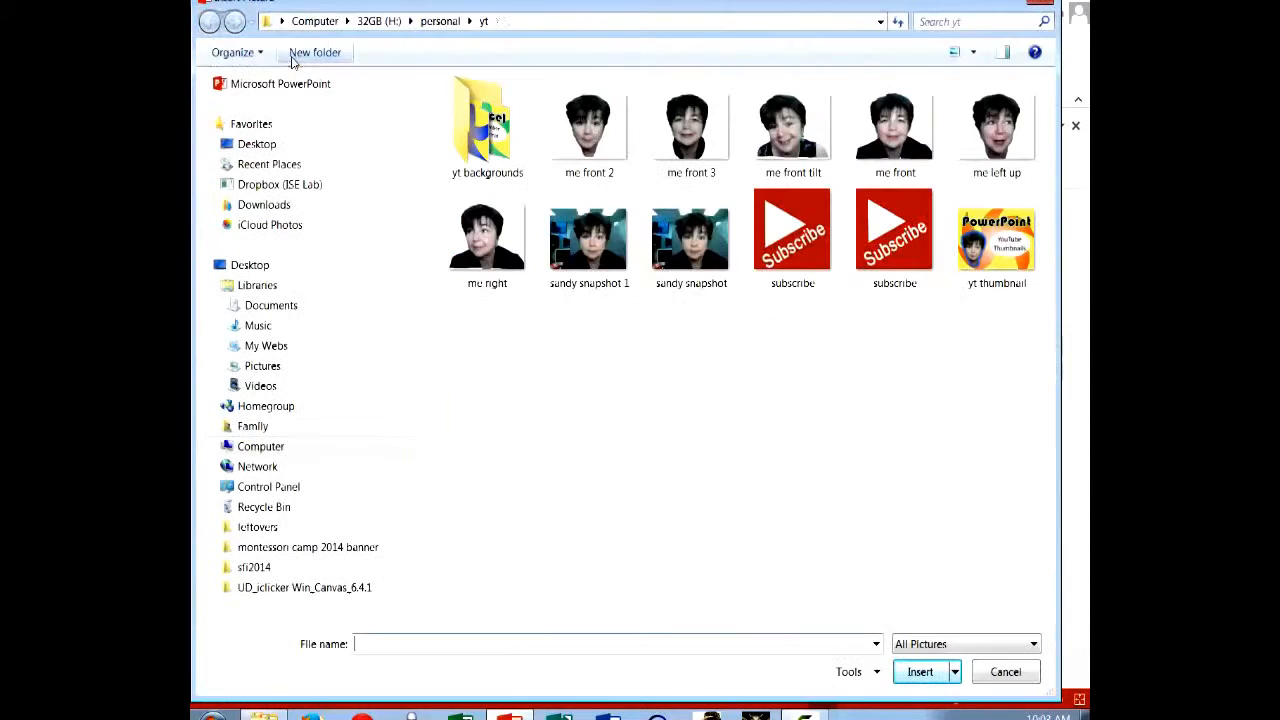
left_click(614, 260)
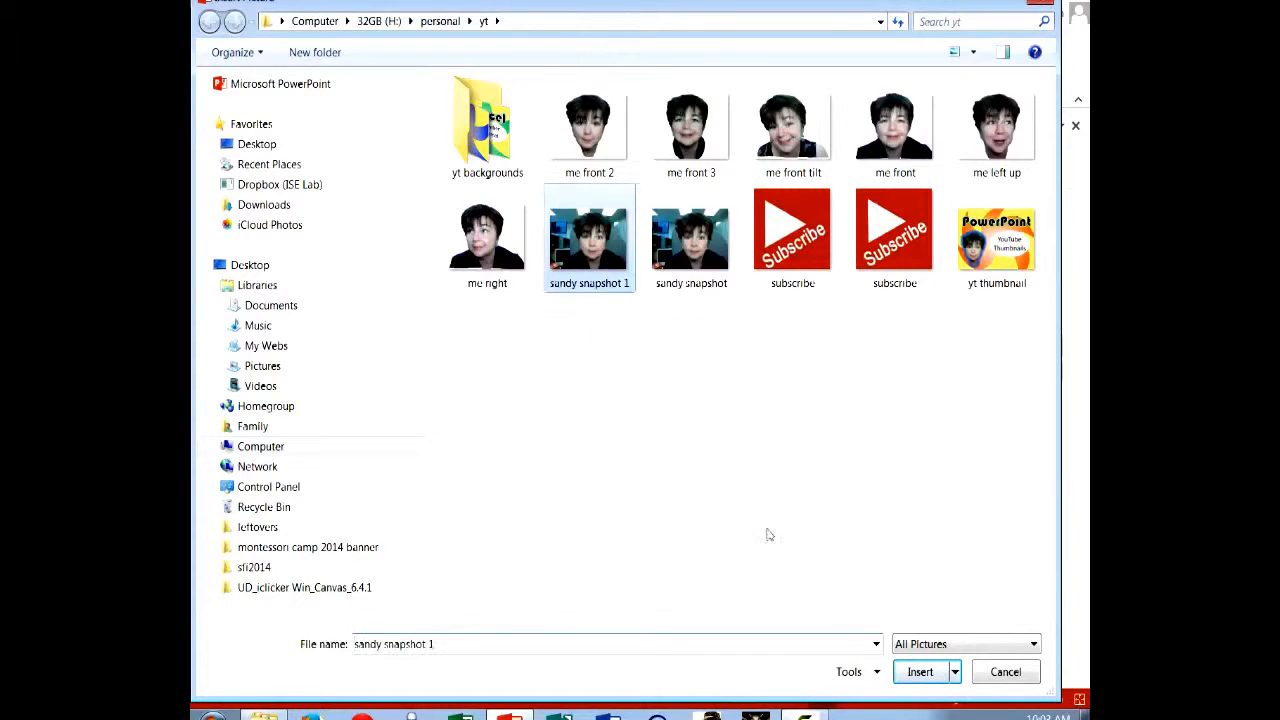
left_click(919, 673)
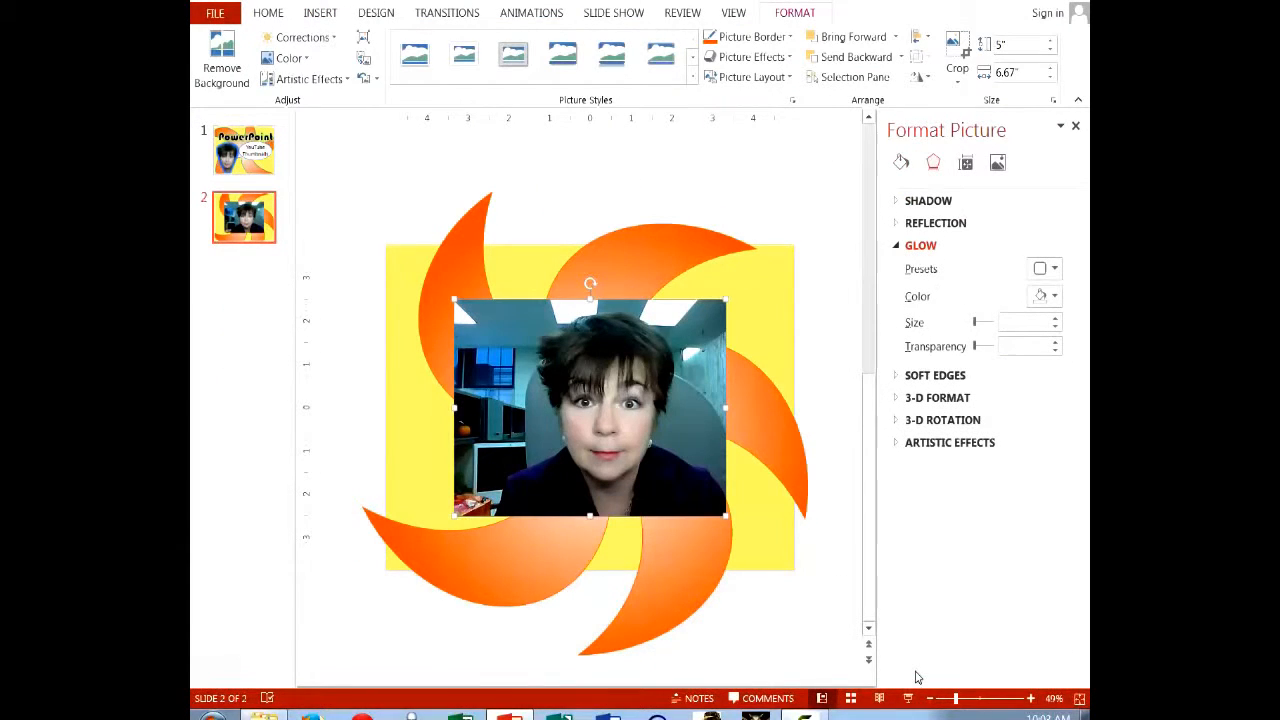
Check the sample layout on slide 1 and move the inserted photo slightly down and left on slide 2.
left_click(240, 156)
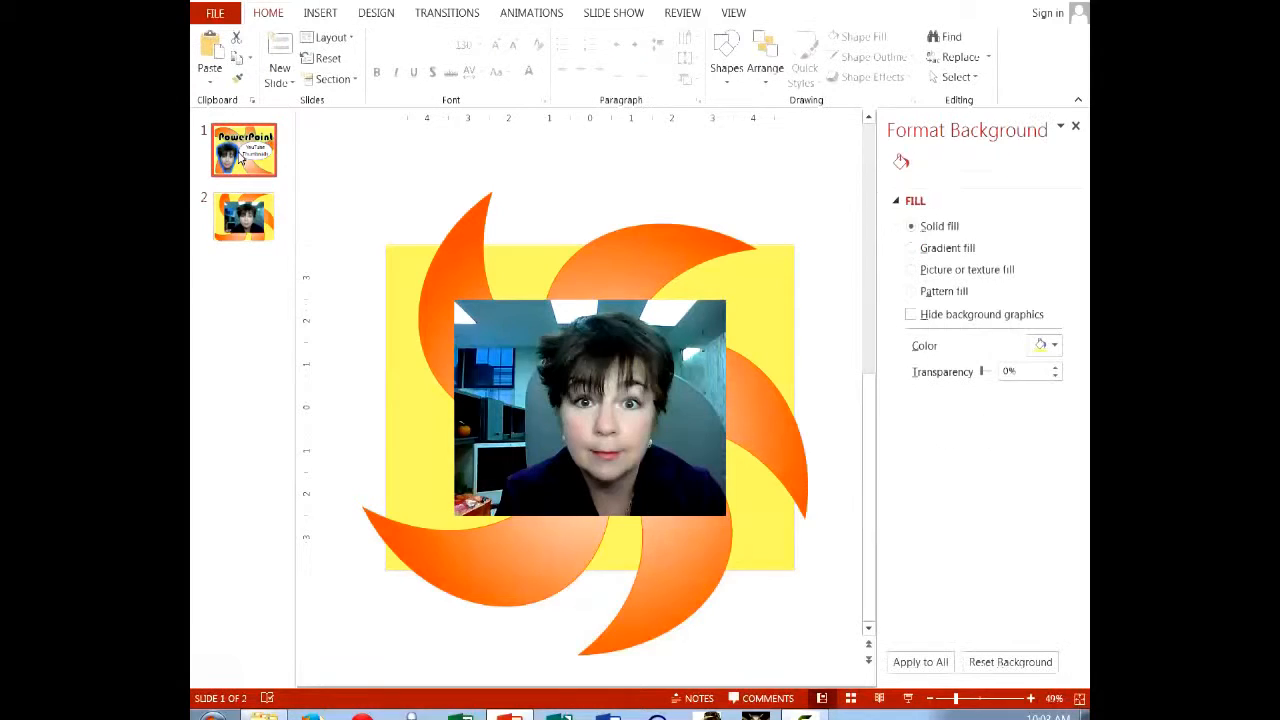
left_click(243, 216)
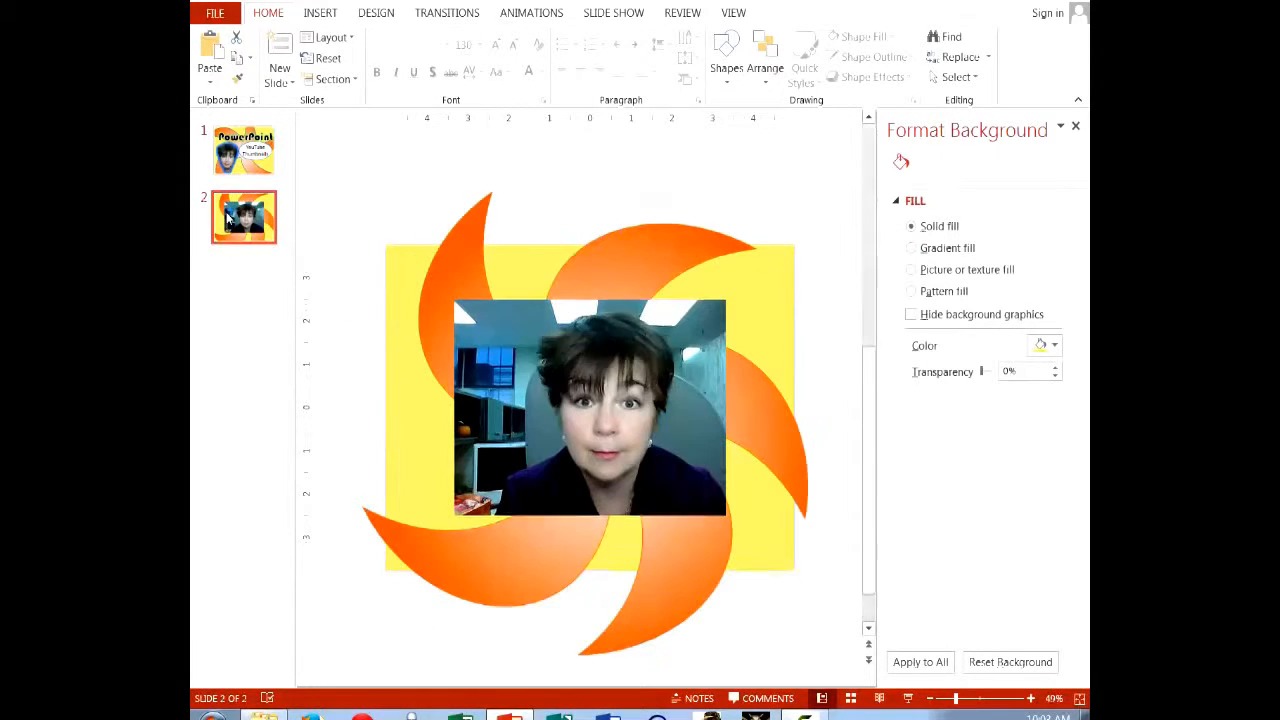
left_click(651, 477)
left_click_drag(651, 477, 608, 496)
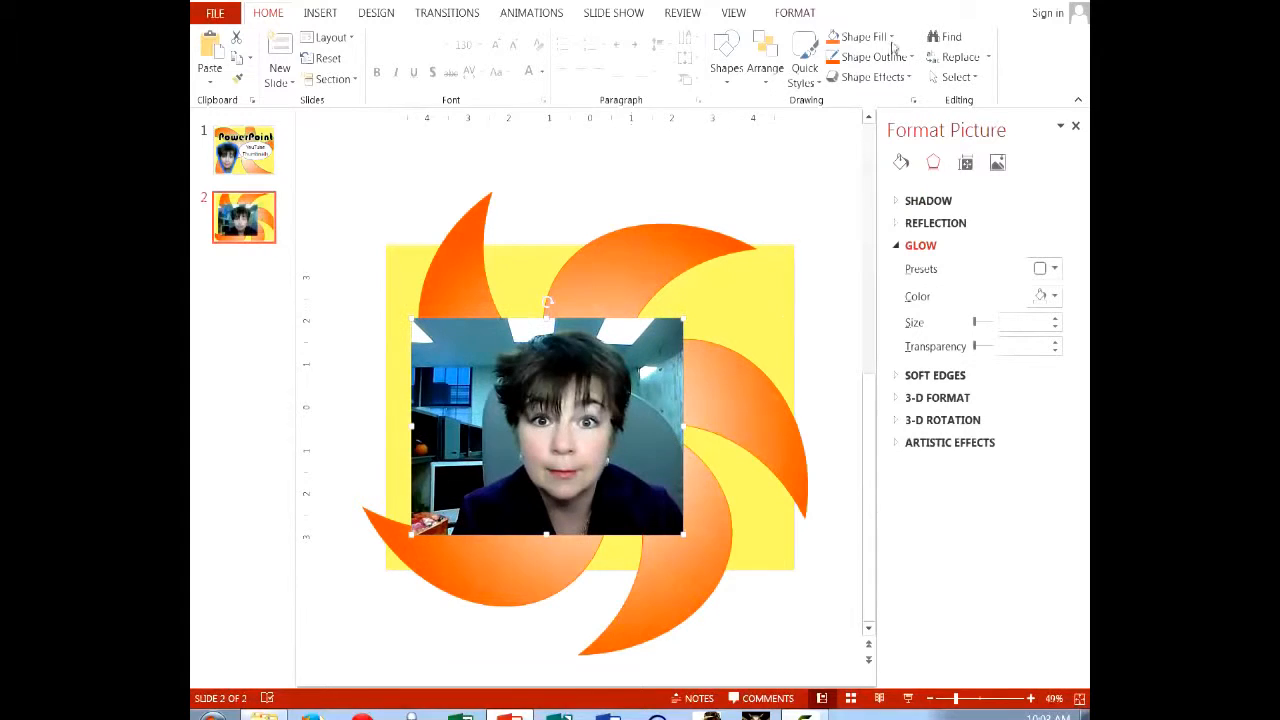
Remove the photo's background, fitting the selection area closely around the hair, face and neck, and keep the changes.
left_click(795, 13)
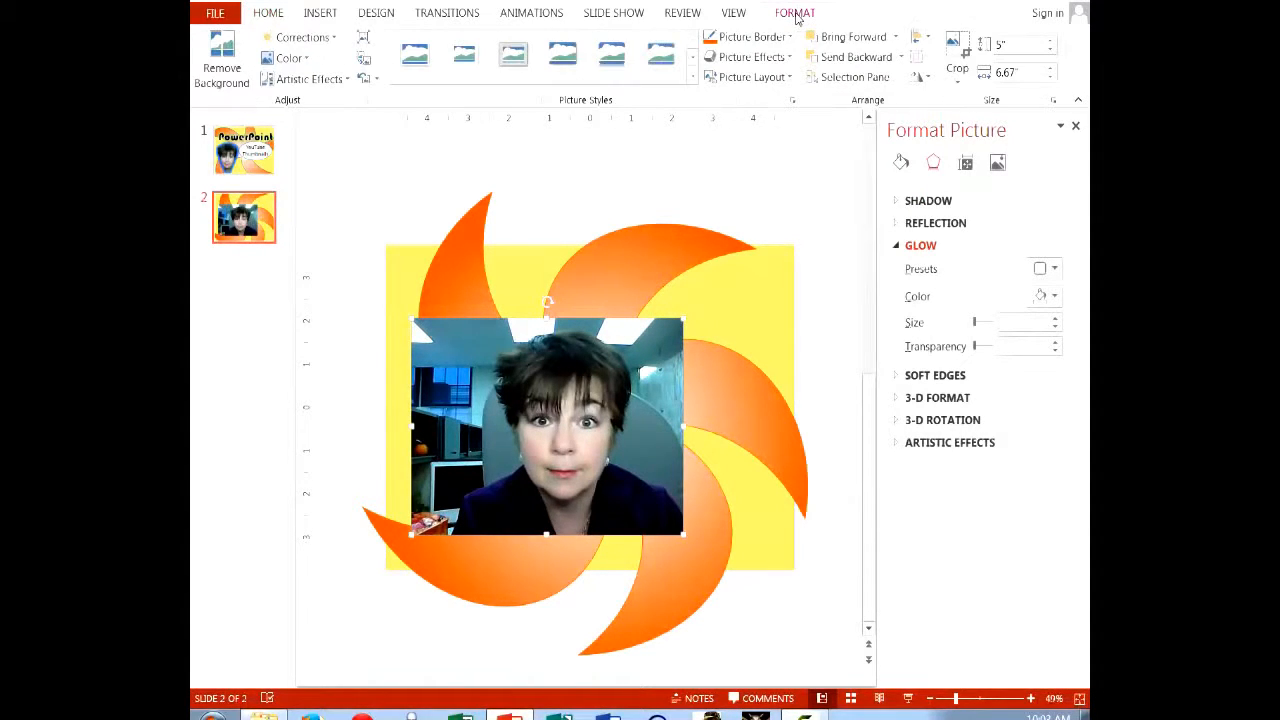
left_click(215, 60)
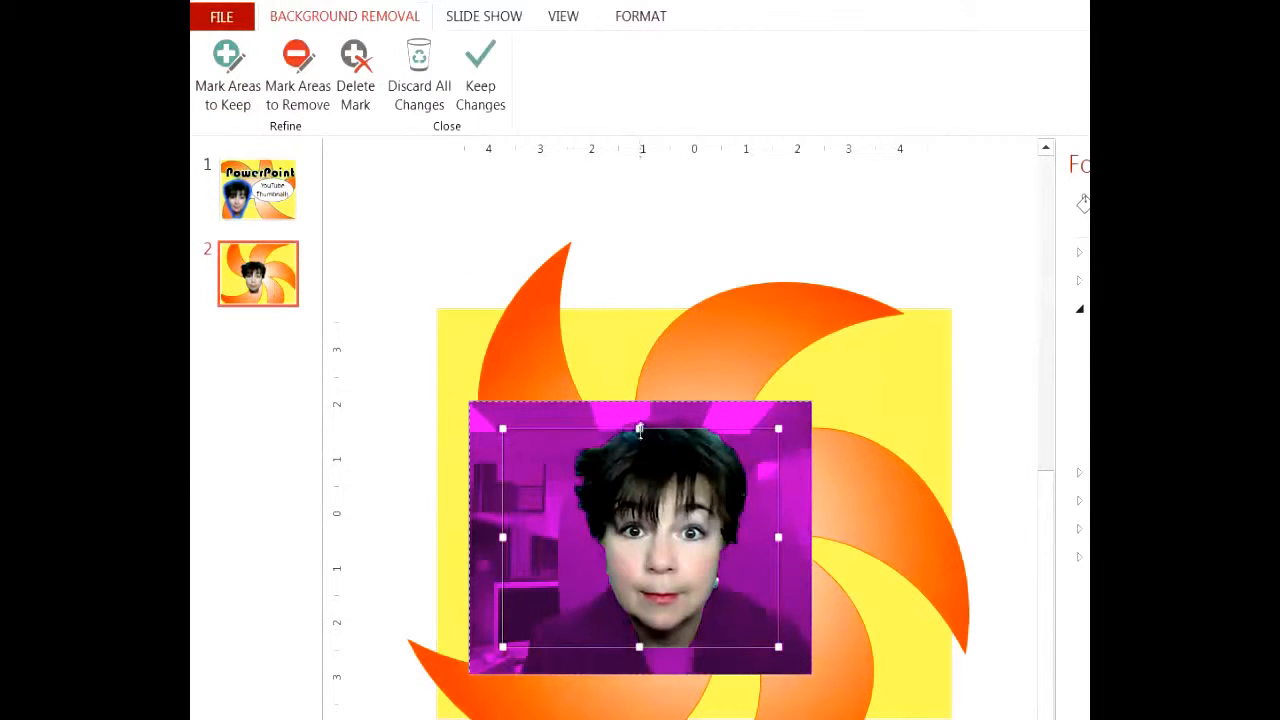
left_click_drag(640, 428, 640, 415)
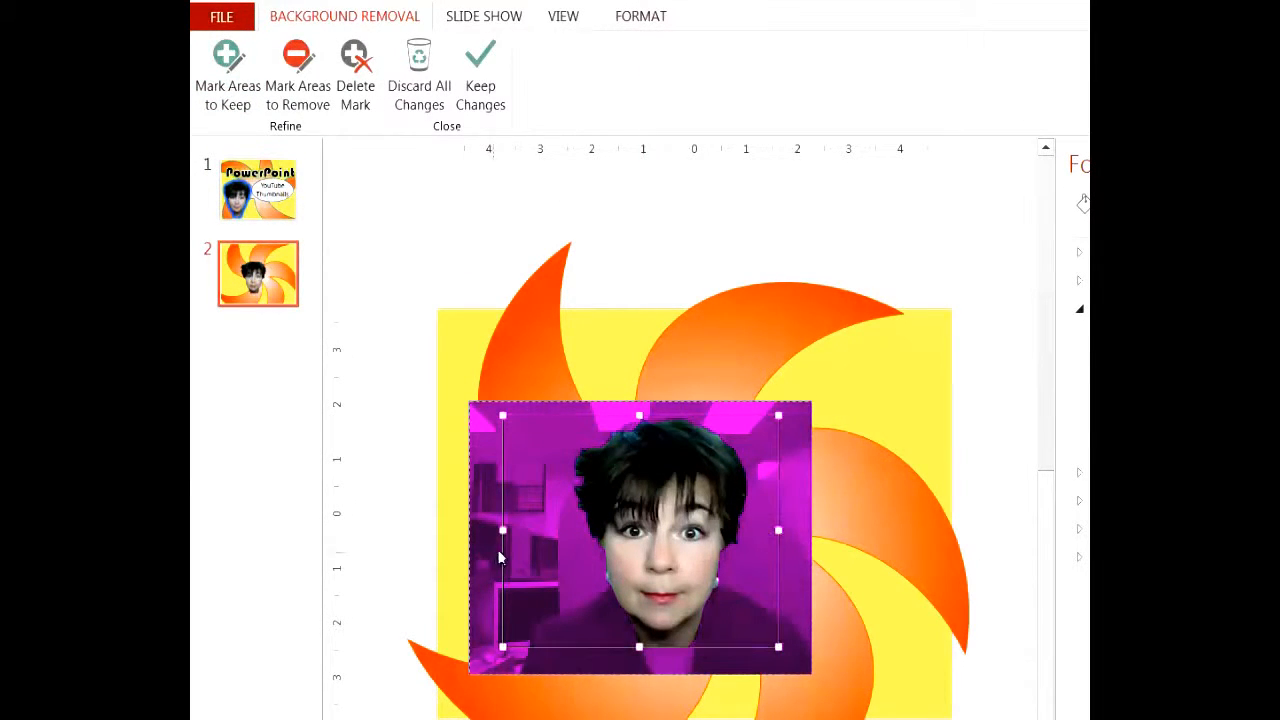
left_click_drag(502, 530, 579, 530)
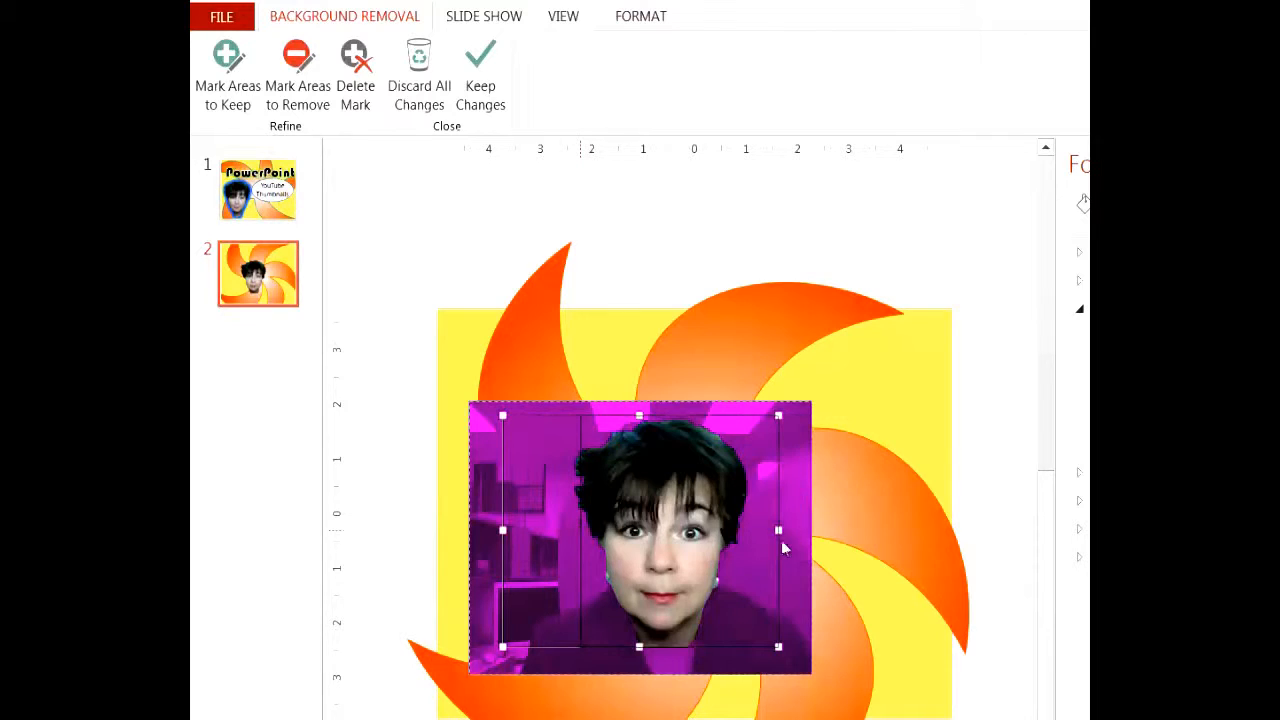
left_click_drag(777, 531, 749, 531)
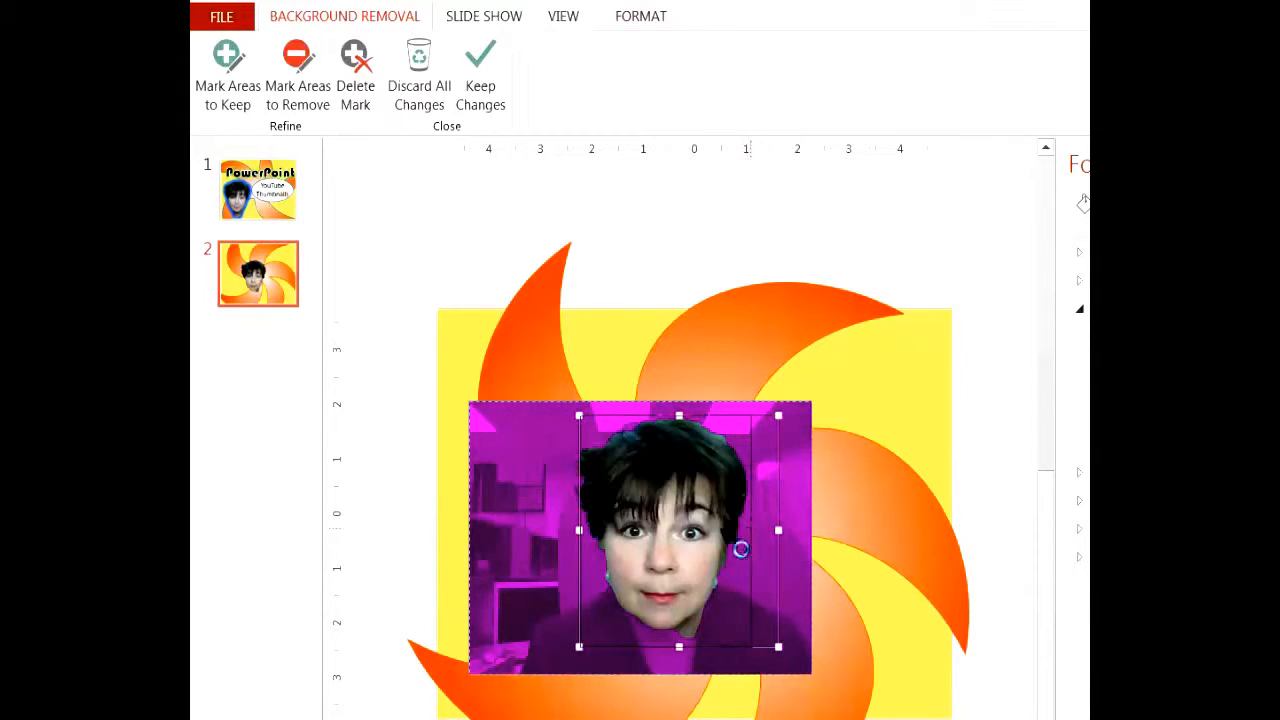
left_click_drag(665, 647, 663, 666)
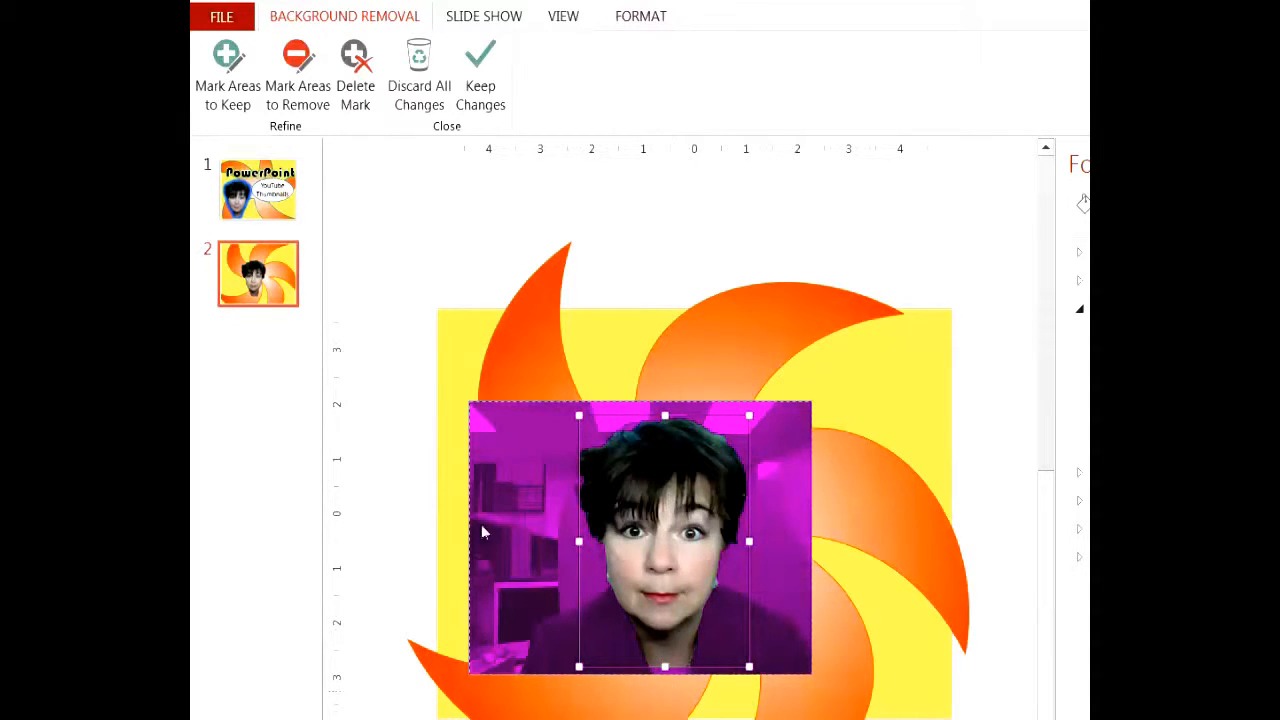
left_click(484, 66)
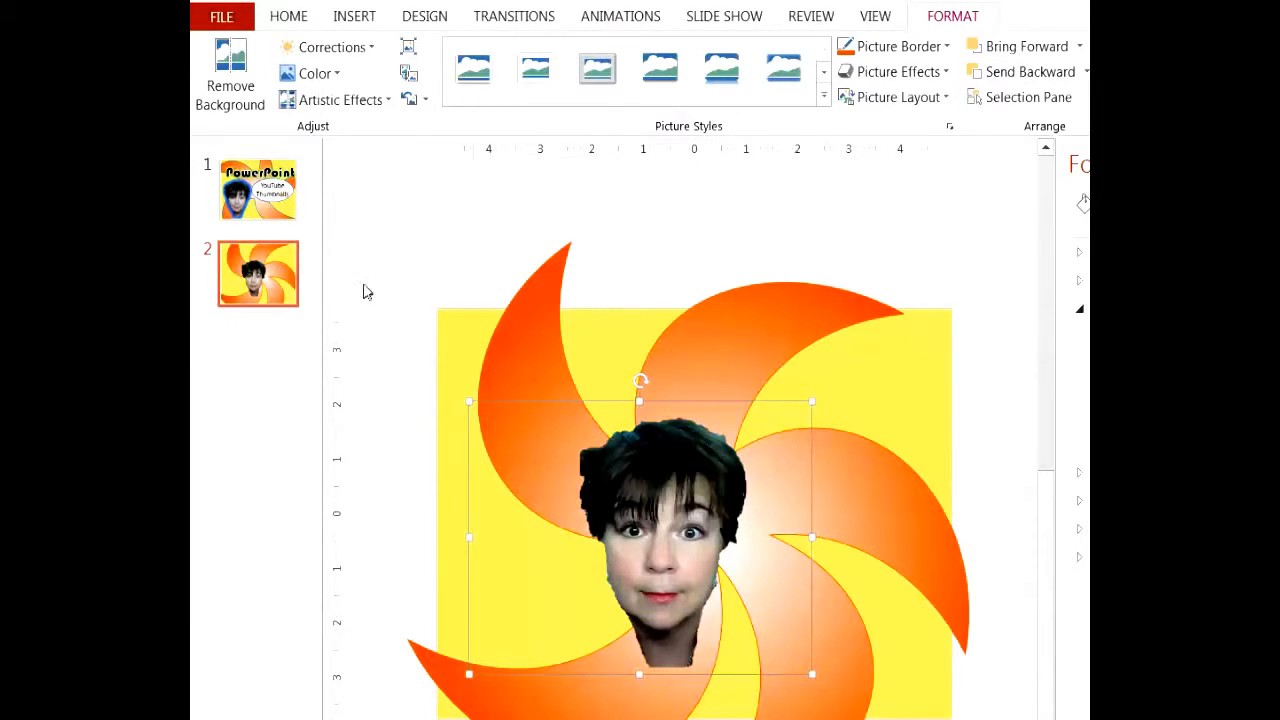
Apply a blue glow to the cut-out photo with a size of 38 pt and 15% transparency.
left_click(947, 78)
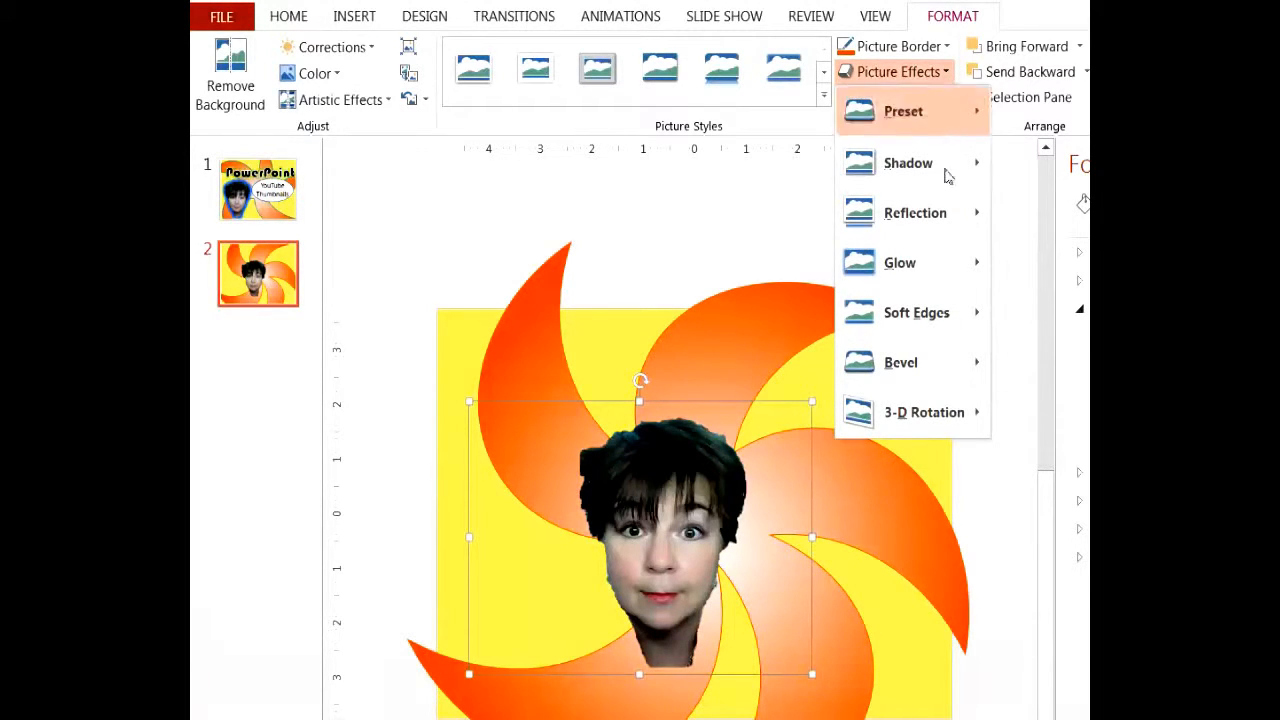
mouse_move(944, 264)
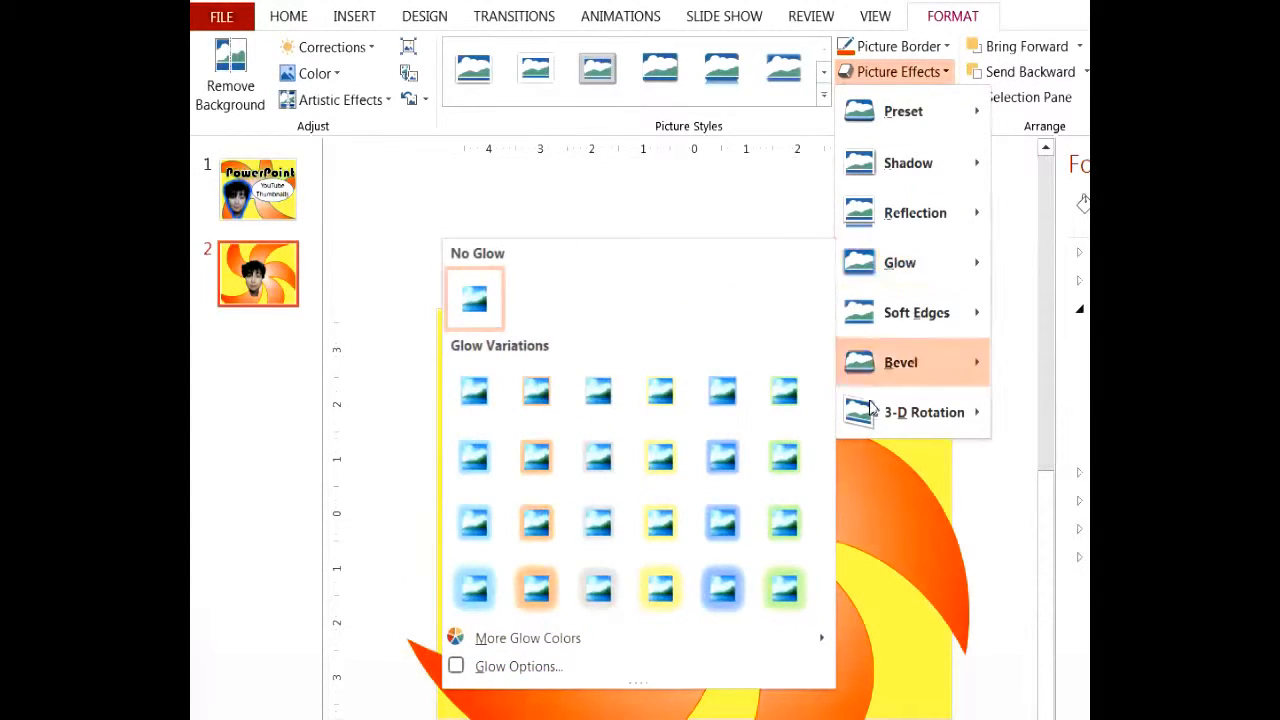
left_click(729, 603)
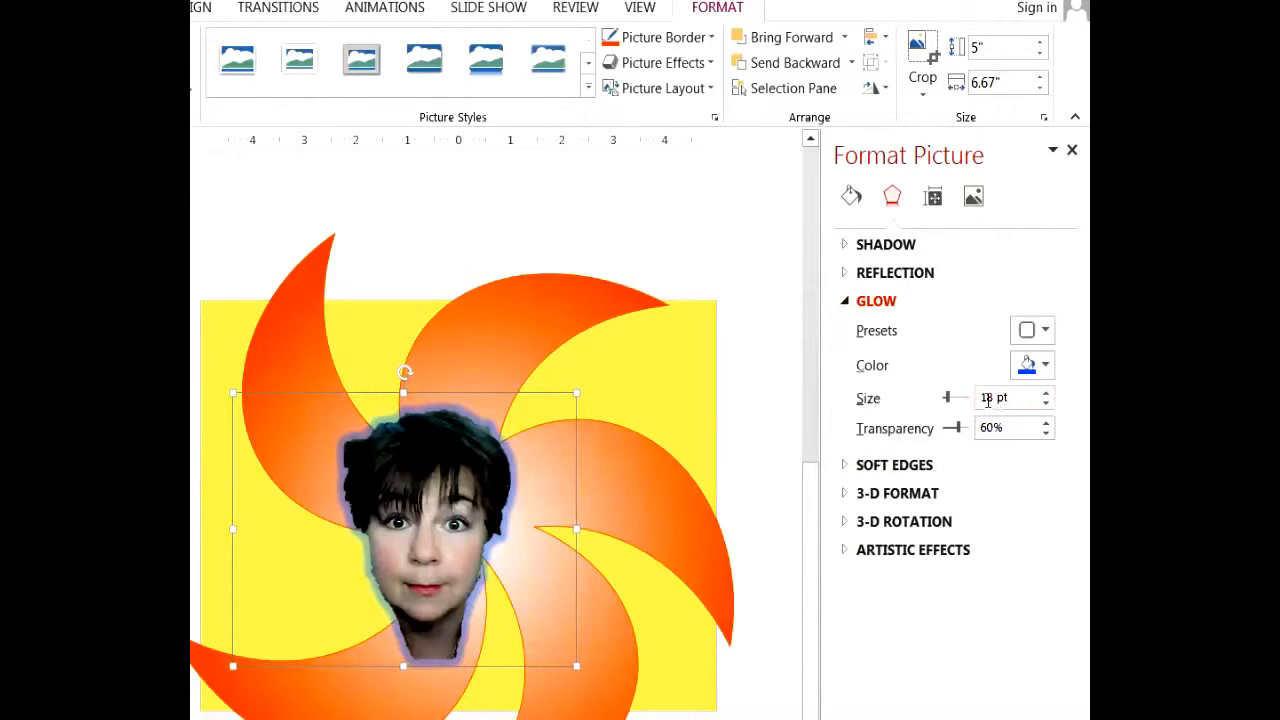
left_click_drag(987, 400, 980, 400)
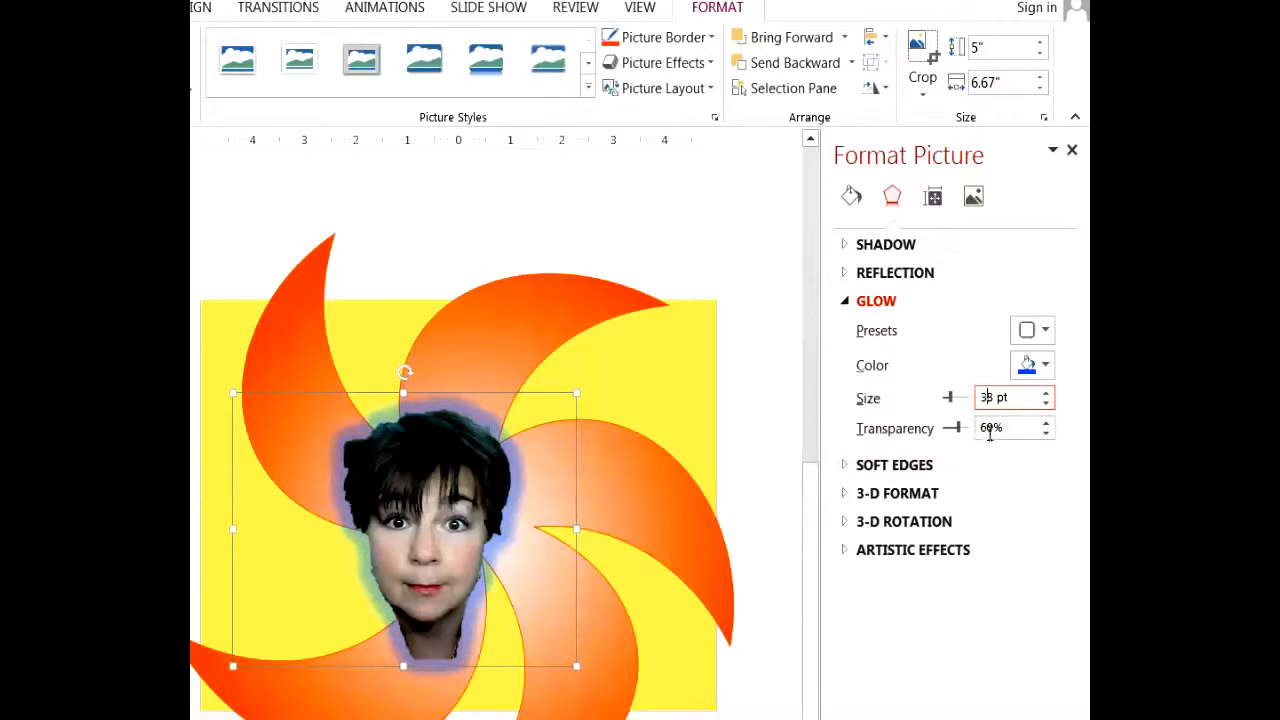
left_click_drag(987, 428, 966, 428)
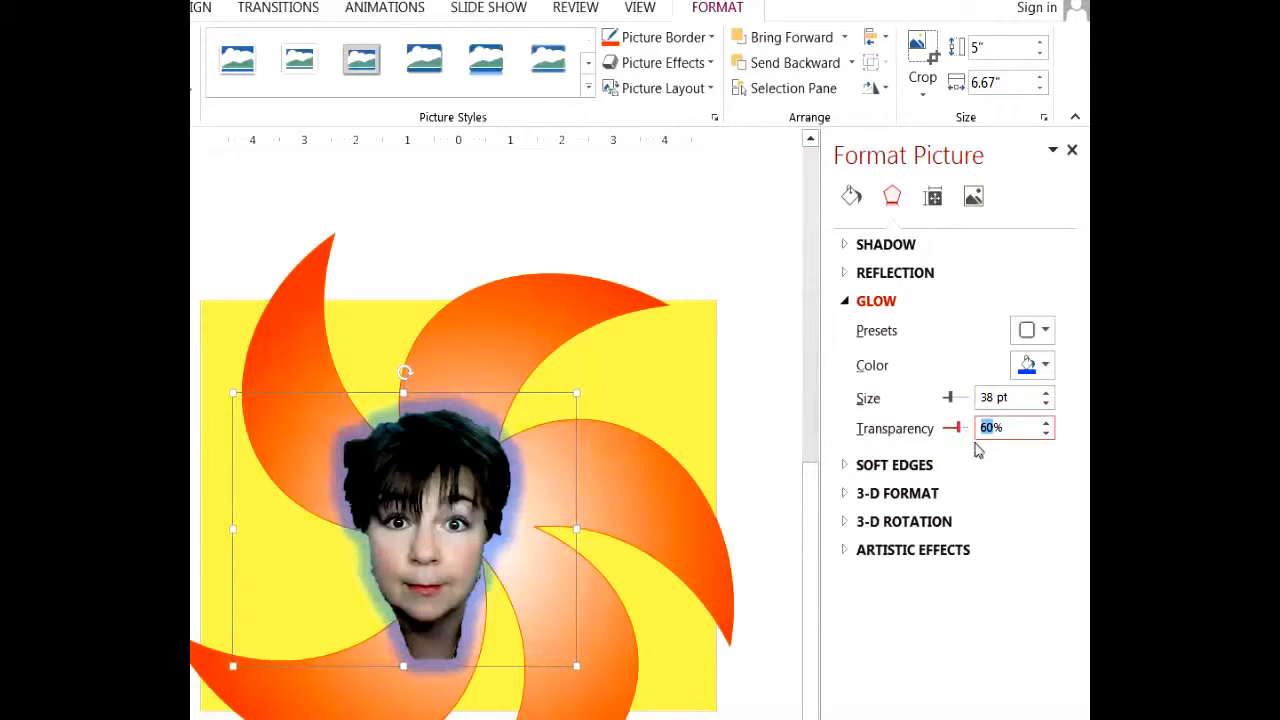
type("15")
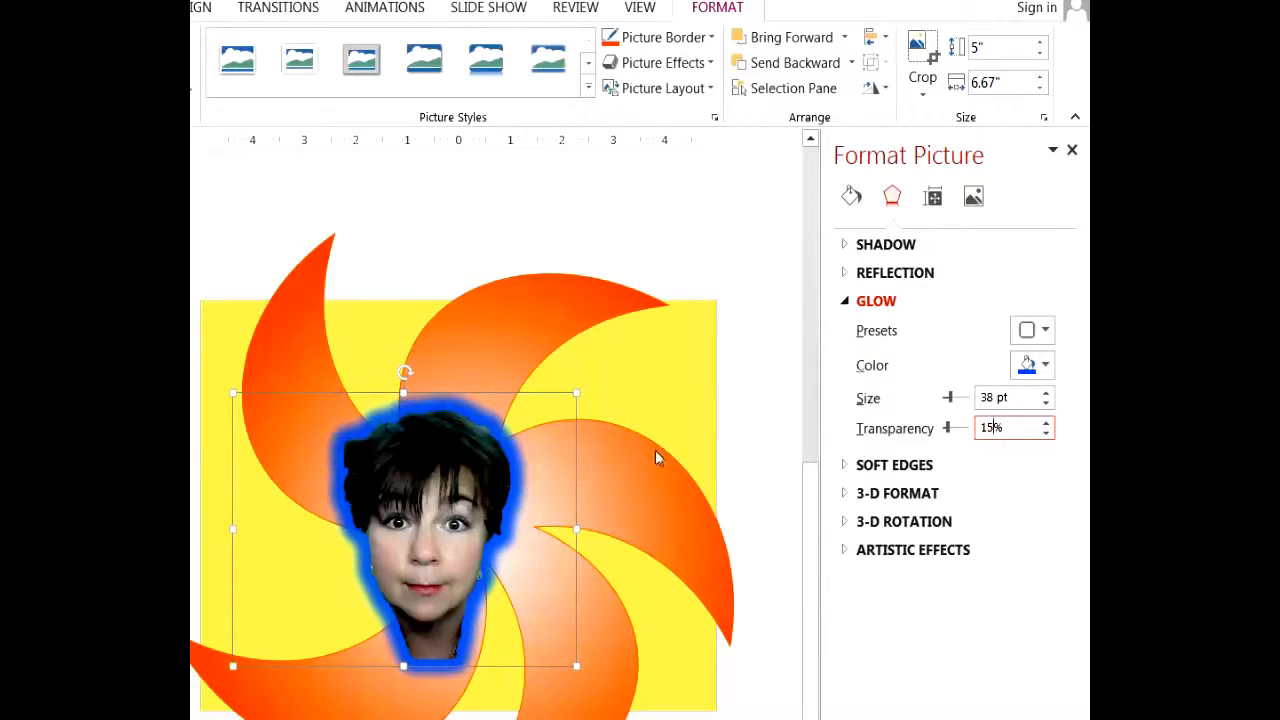
Move the glowing cut-out photo down and across to the left side of slide 2.
left_click(573, 389)
left_click_drag(573, 389, 551, 416)
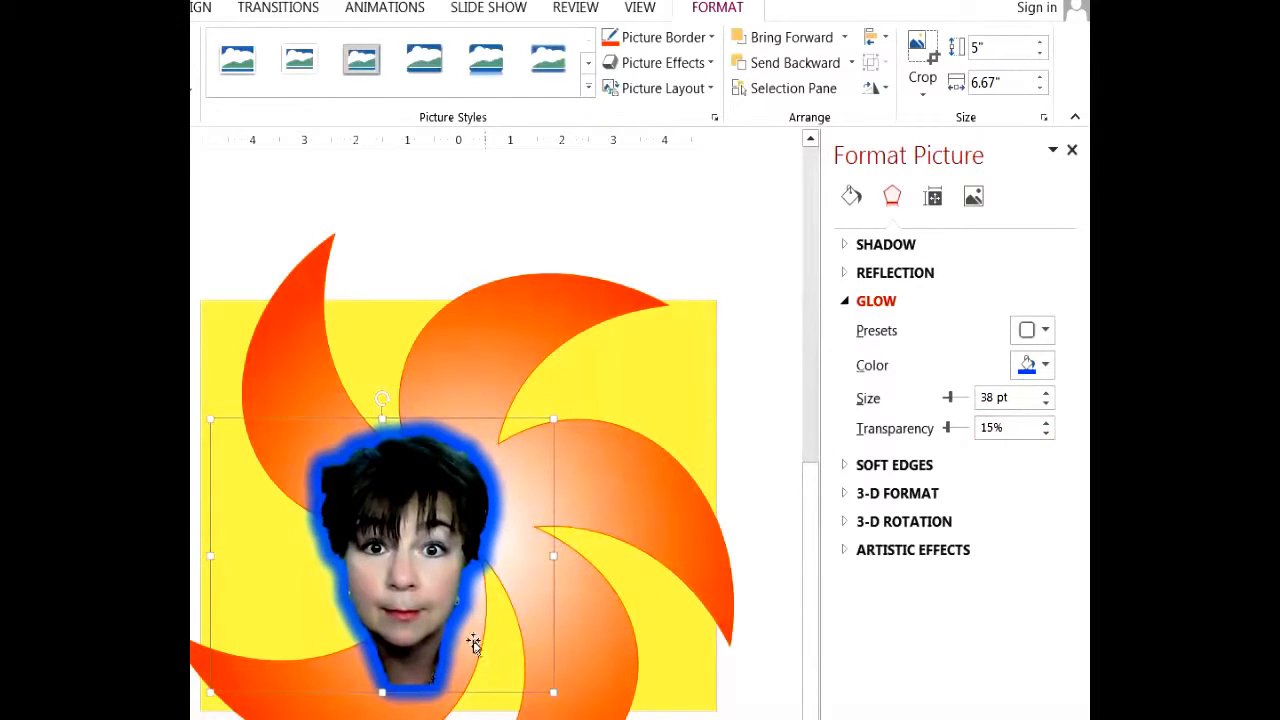
left_click_drag(408, 563, 318, 556)
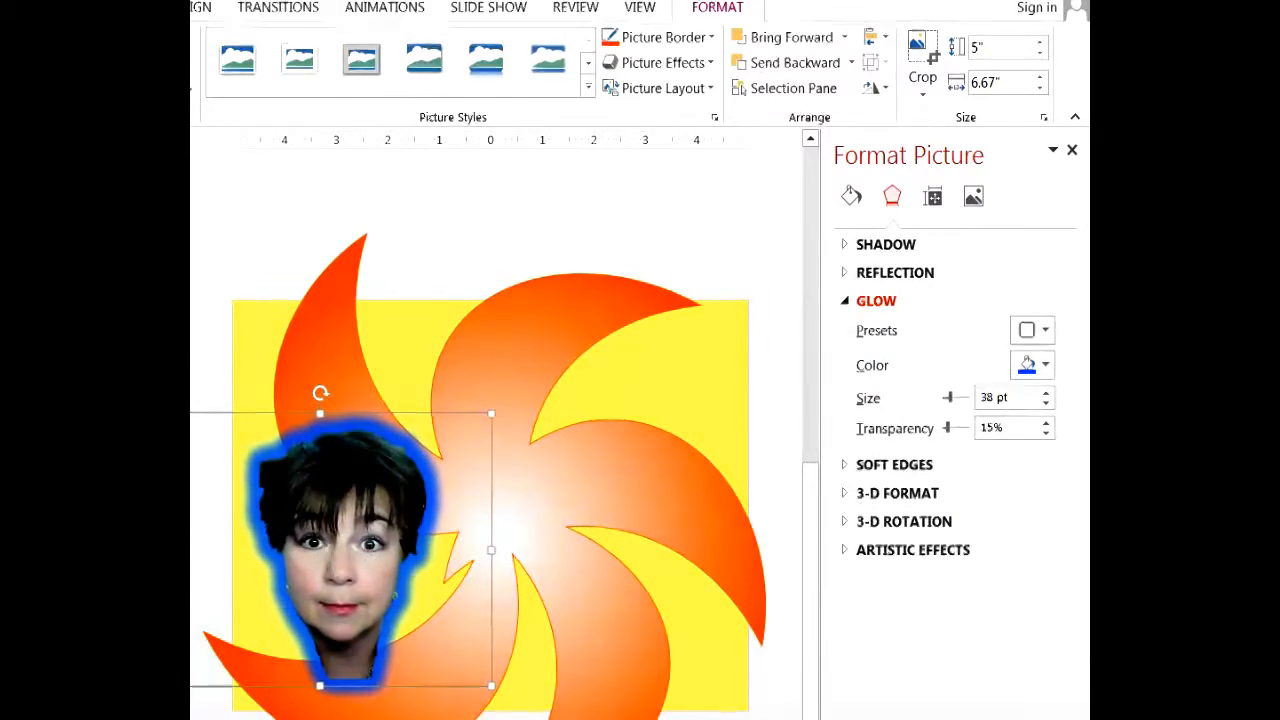
Copy the PowerPoint title text box from slide 1 onto slide 2 and shift it slightly up and left.
left_click(246, 185)
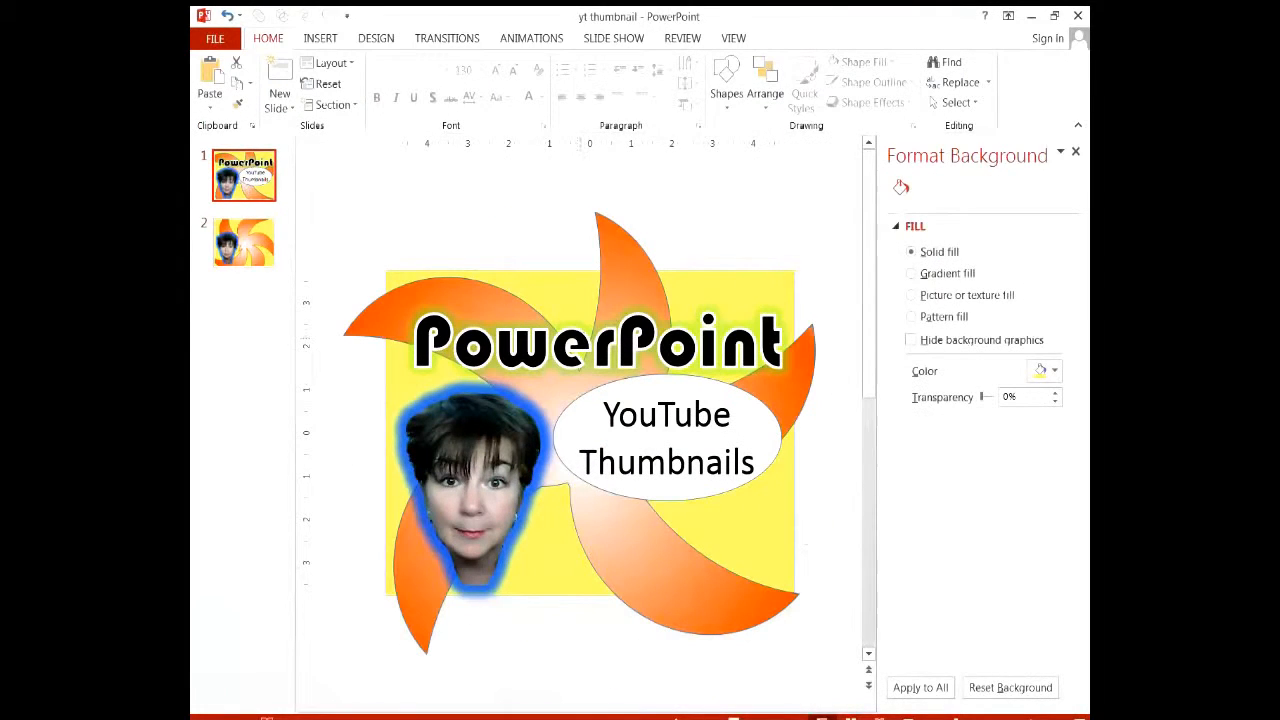
left_click(590, 288)
left_click(572, 290)
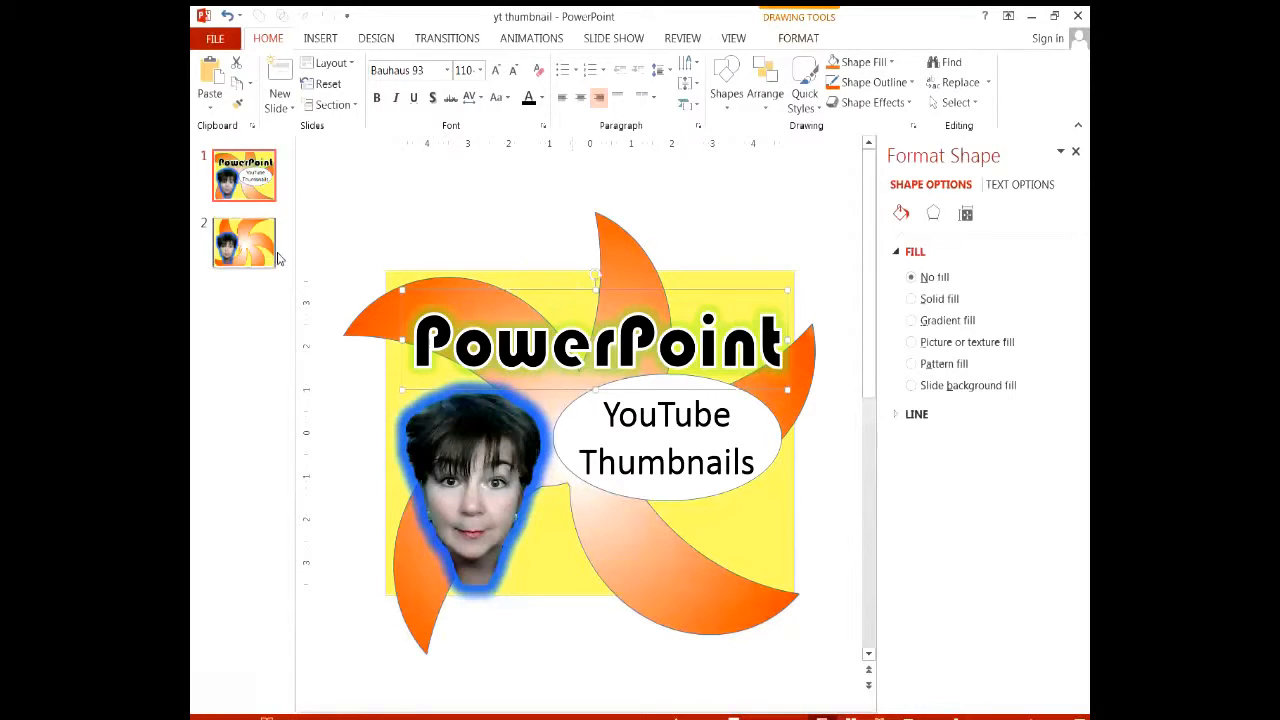
left_click(244, 242)
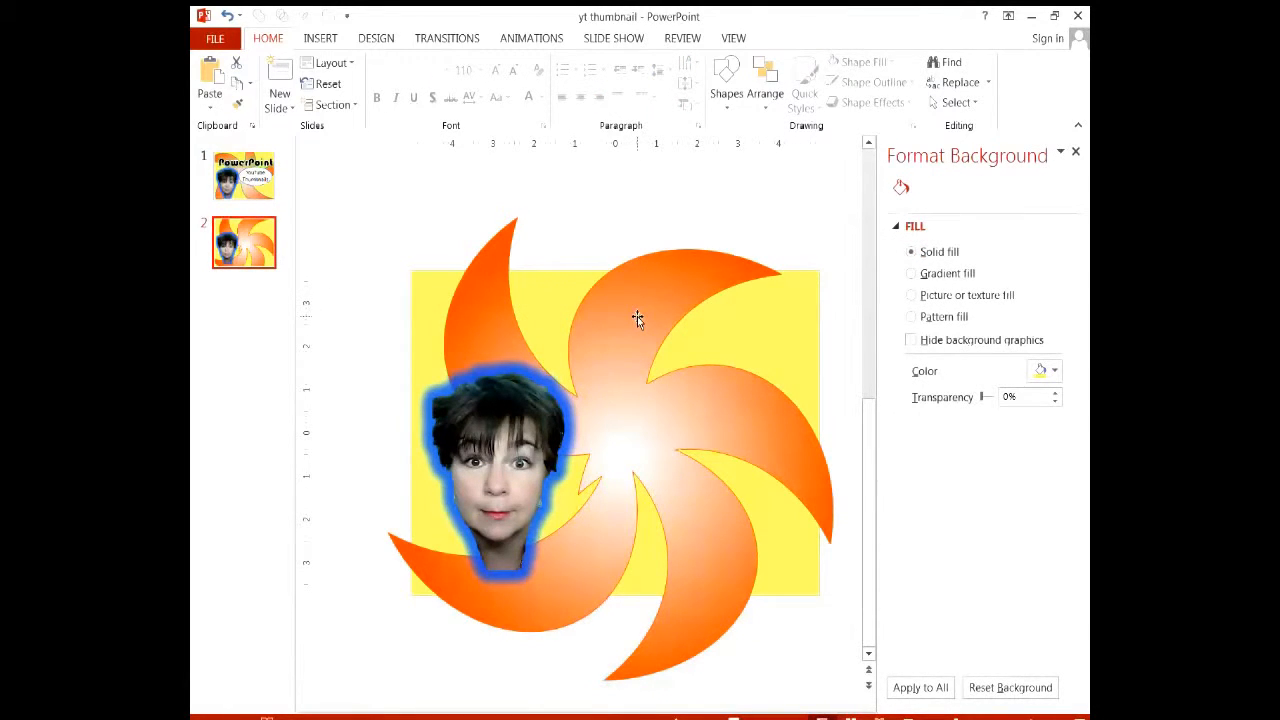
key("ctrl+v")
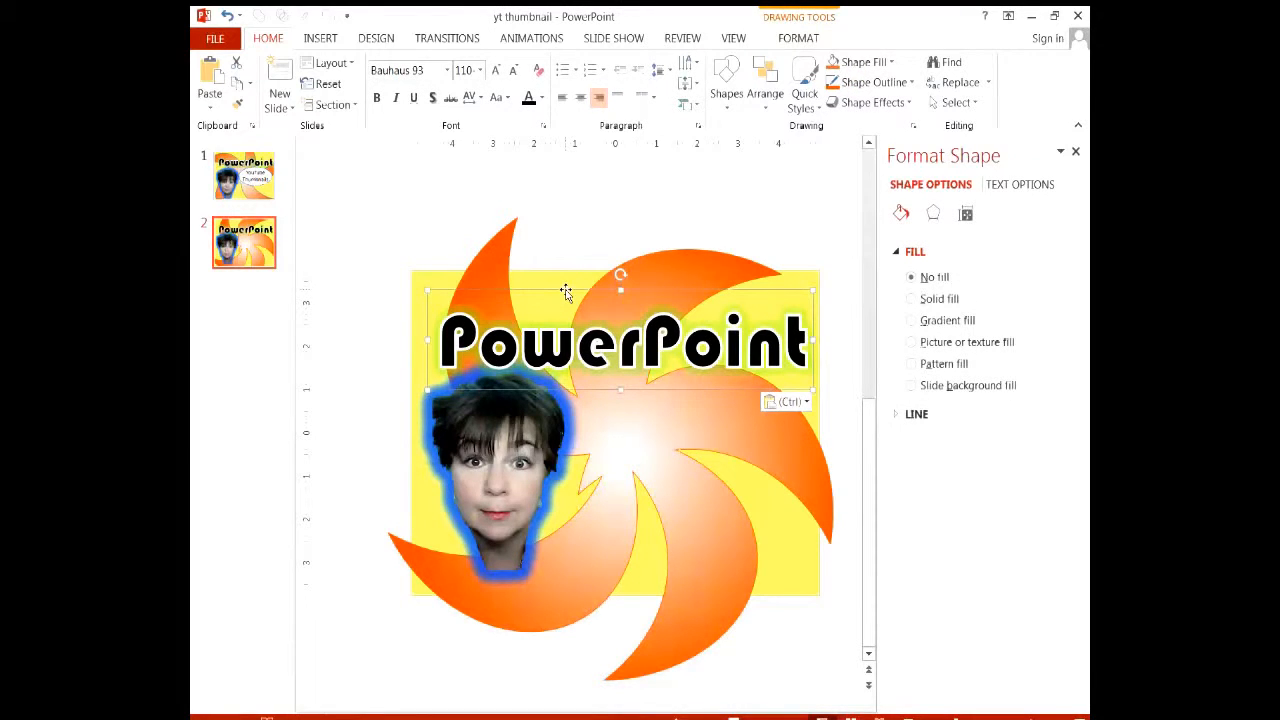
mouse_move(566, 291)
left_mouse_down()
mouse_move(519, 285)
mouse_move(555, 276)
left_mouse_up()
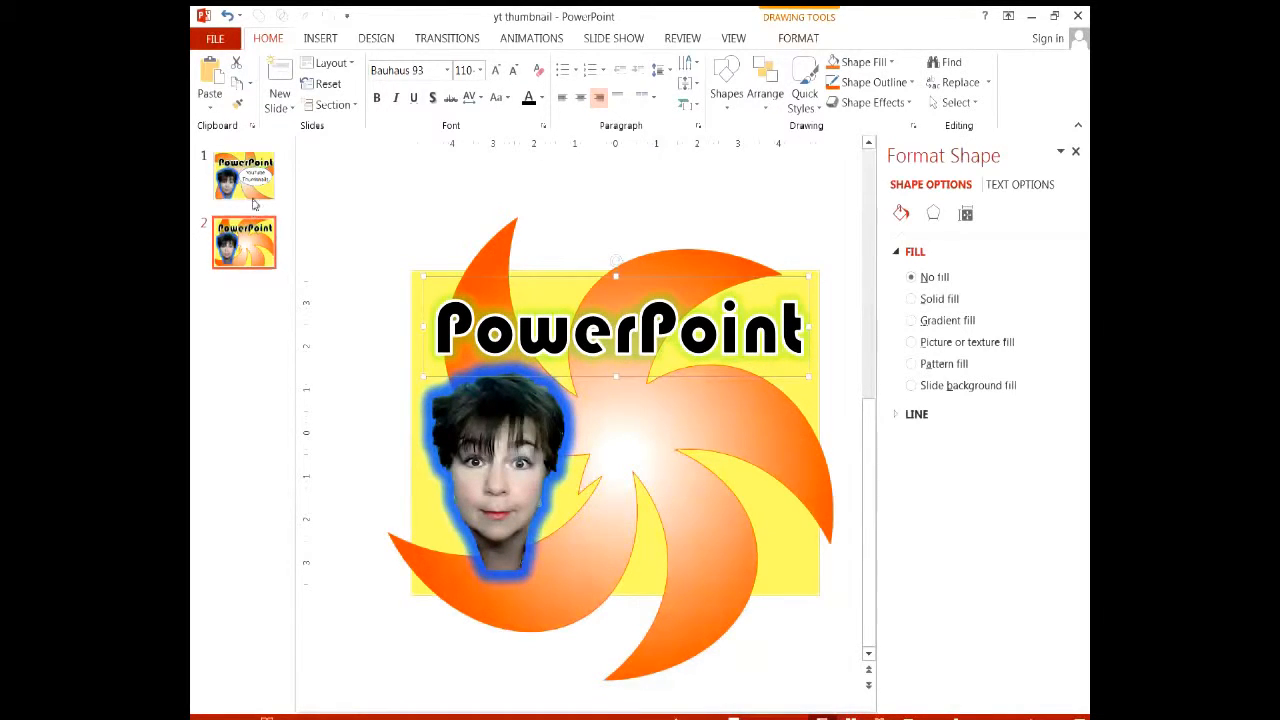
Following the sample on slide 1, draw an oval about 4.58" wide and 3.52" high beside the photo and give it a white preset style.
left_click(252, 187)
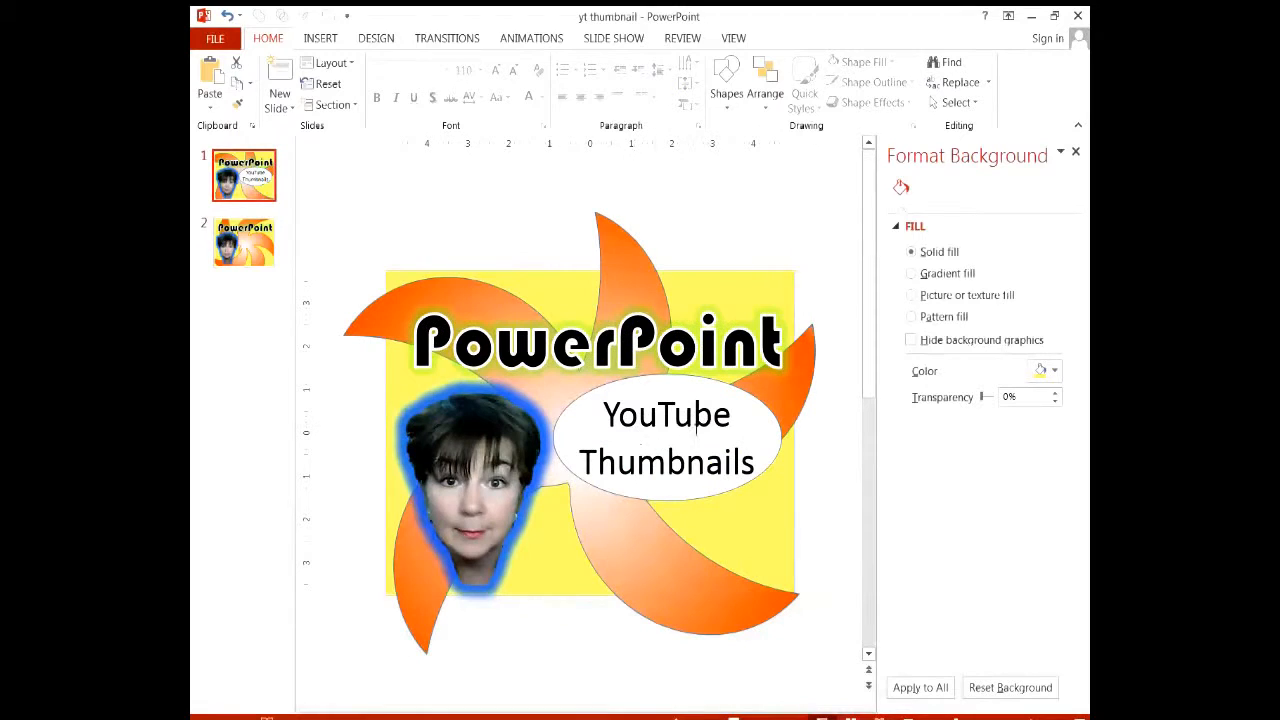
left_click(252, 268)
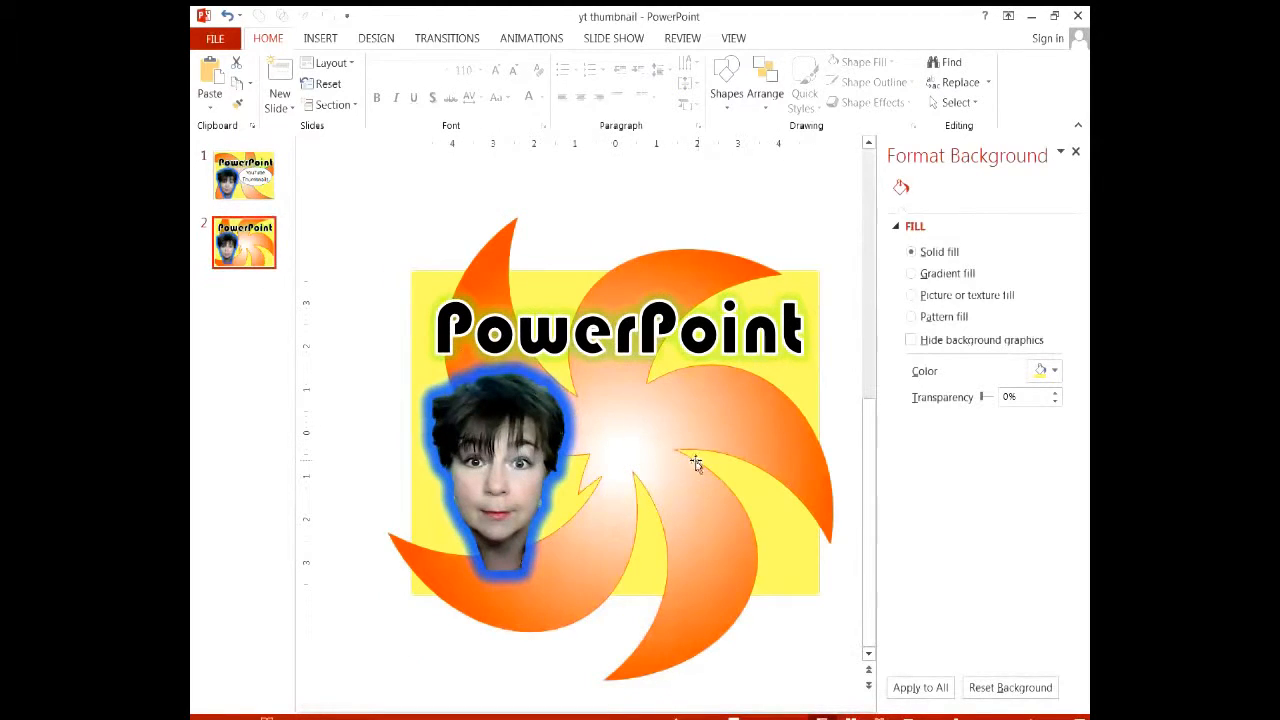
left_click(330, 44)
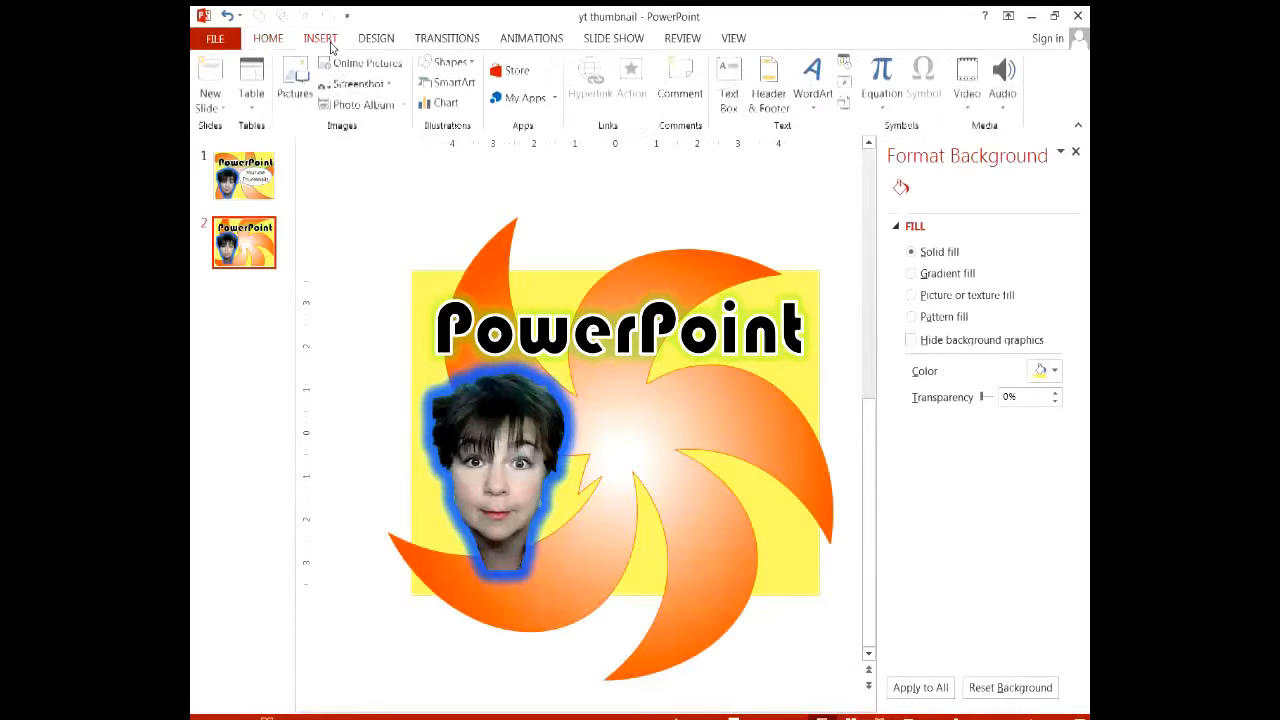
left_click(450, 63)
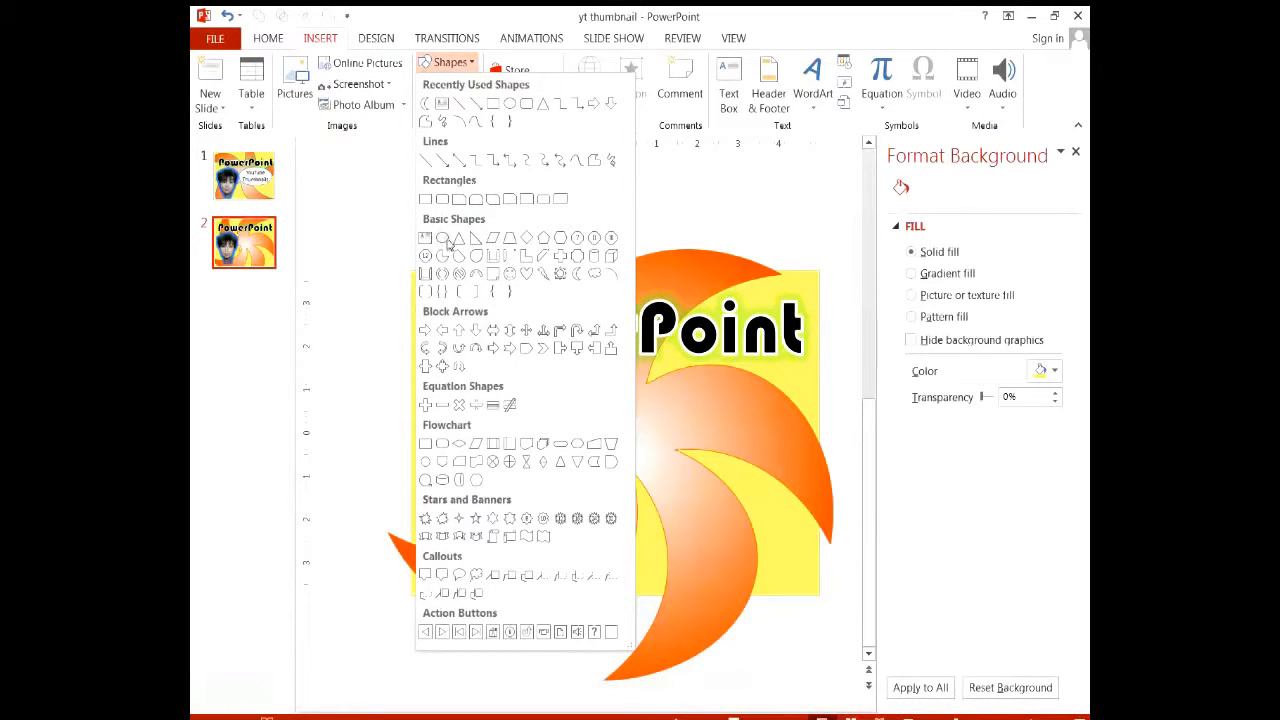
left_click(509, 104)
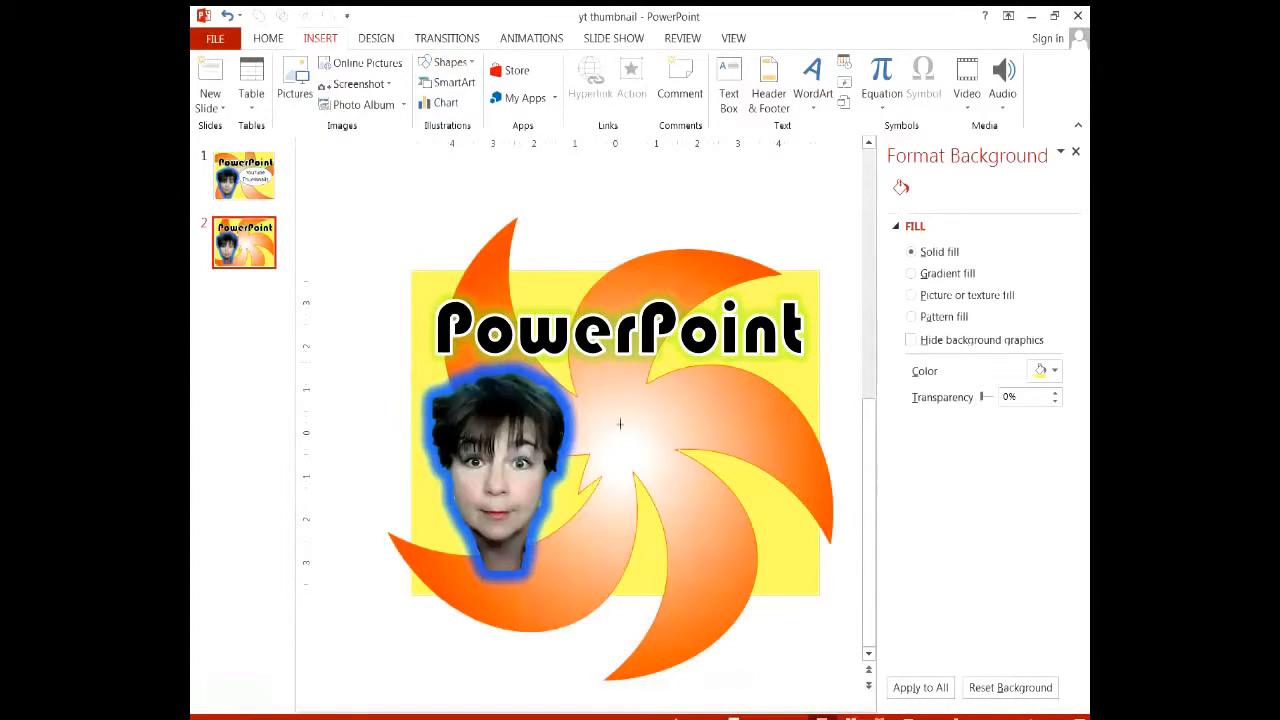
mouse_move(622, 408)
left_mouse_down()
mouse_move(763, 517)
mouse_move(815, 530)
mouse_move(810, 563)
left_mouse_up()
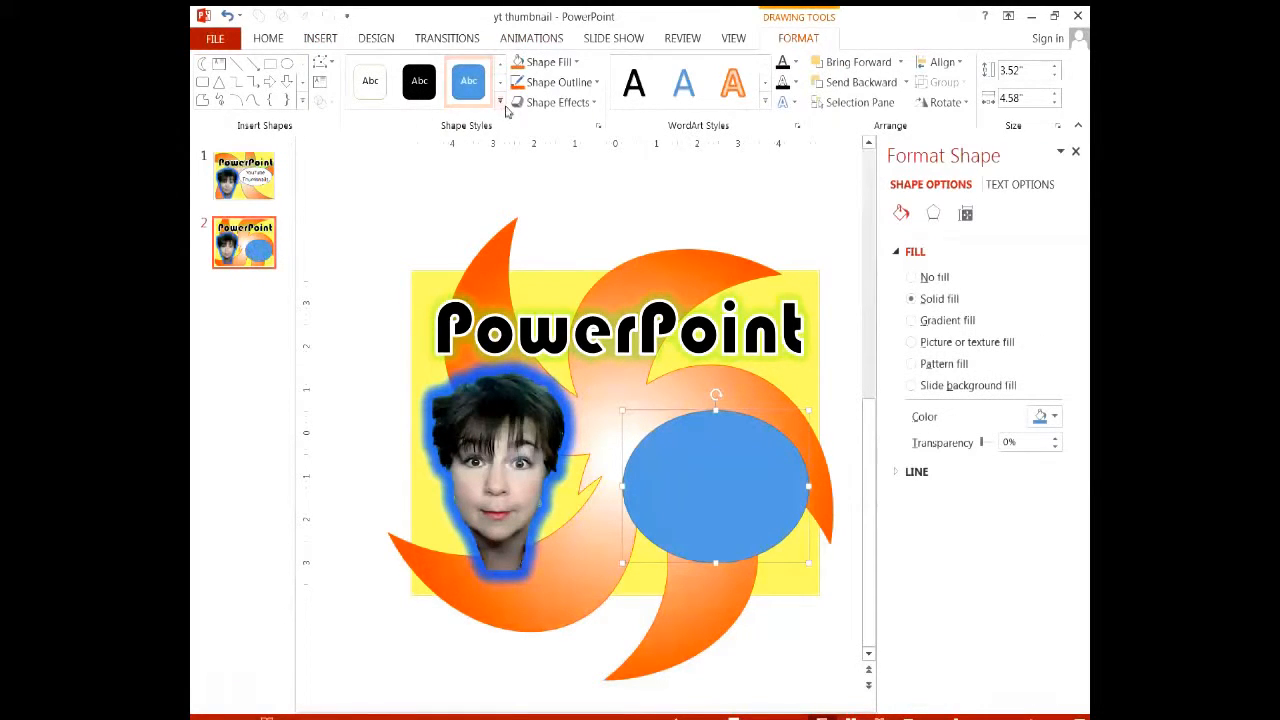
left_click(501, 103)
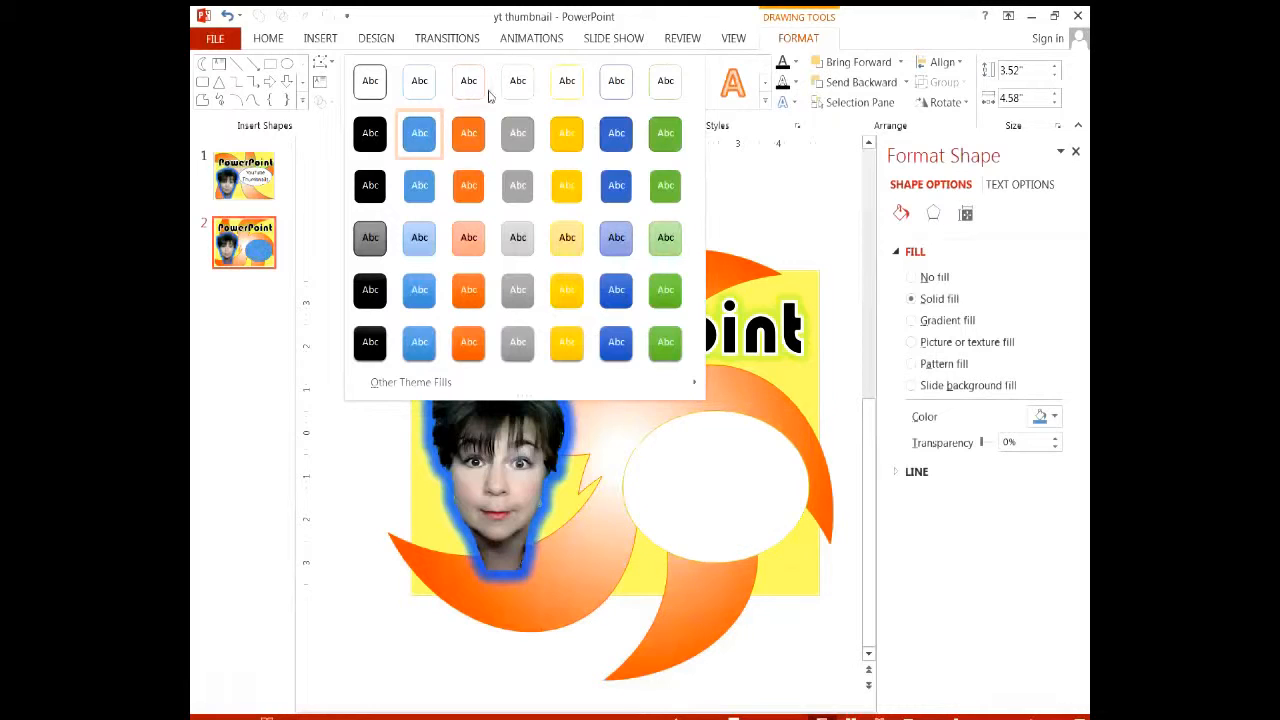
left_click(517, 93)
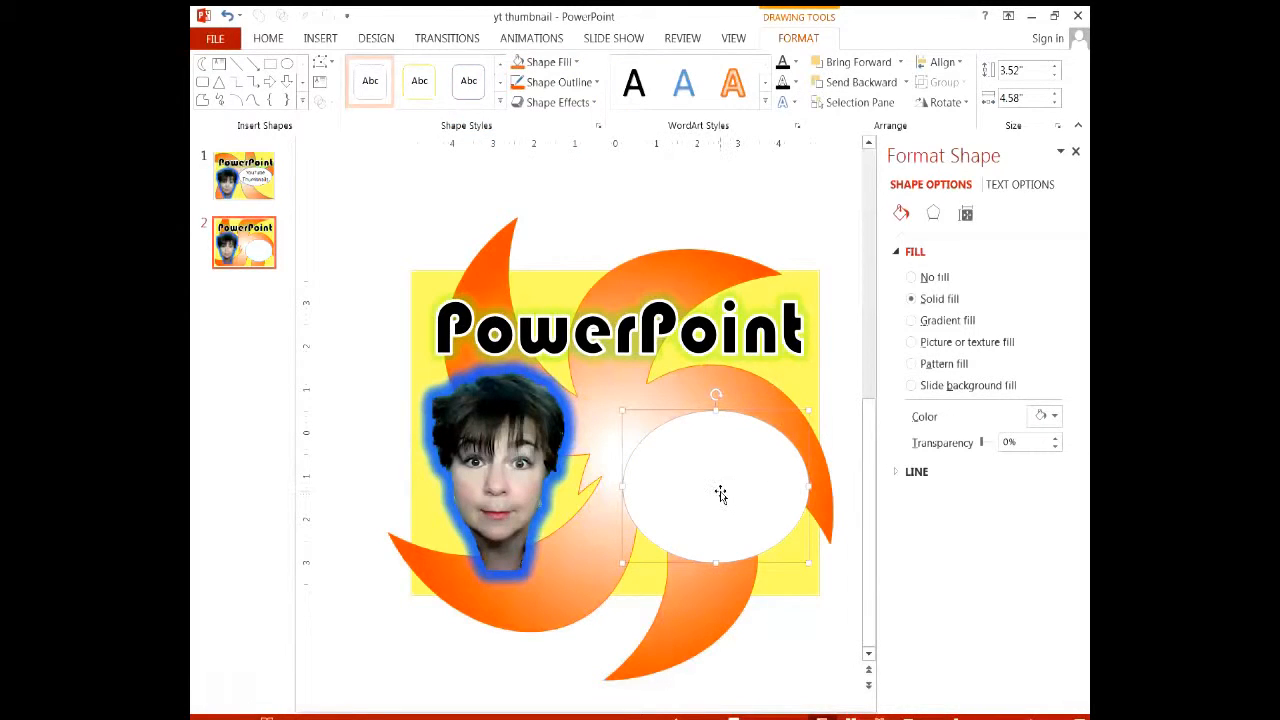
Add the text "YouTube Thumbnails" inside the white oval.
right_click(720, 490)
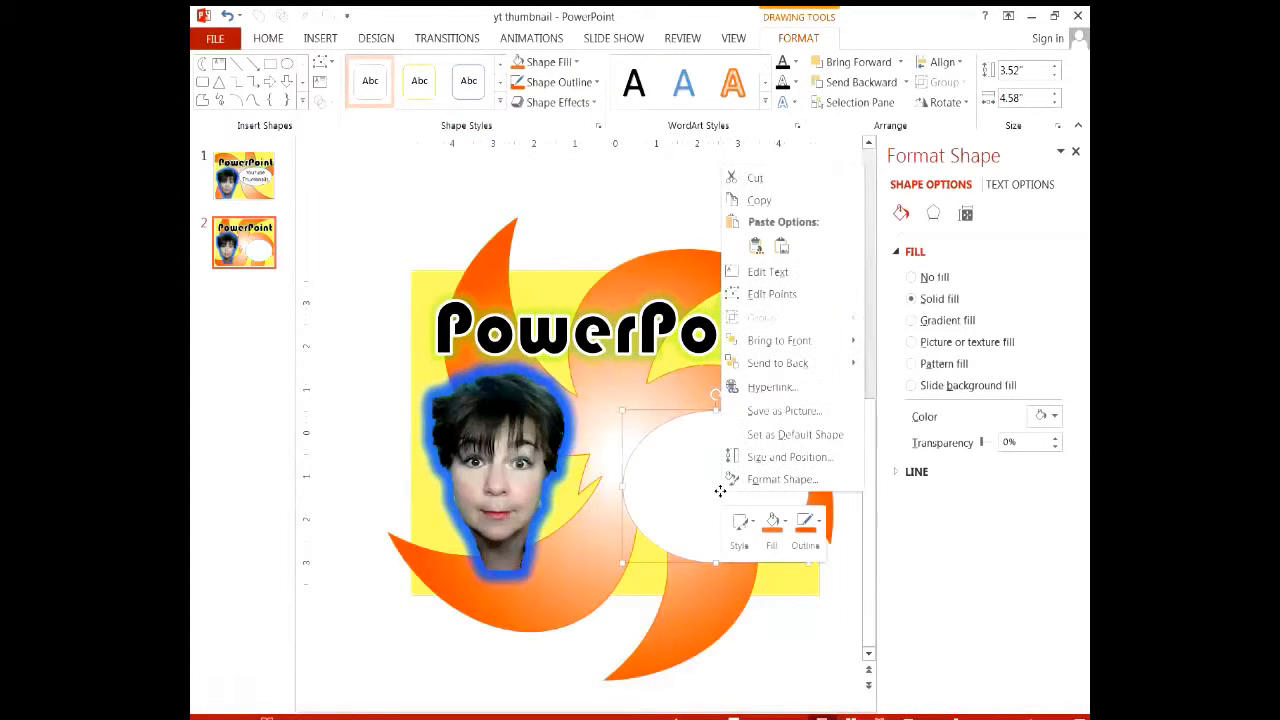
left_click(777, 273)
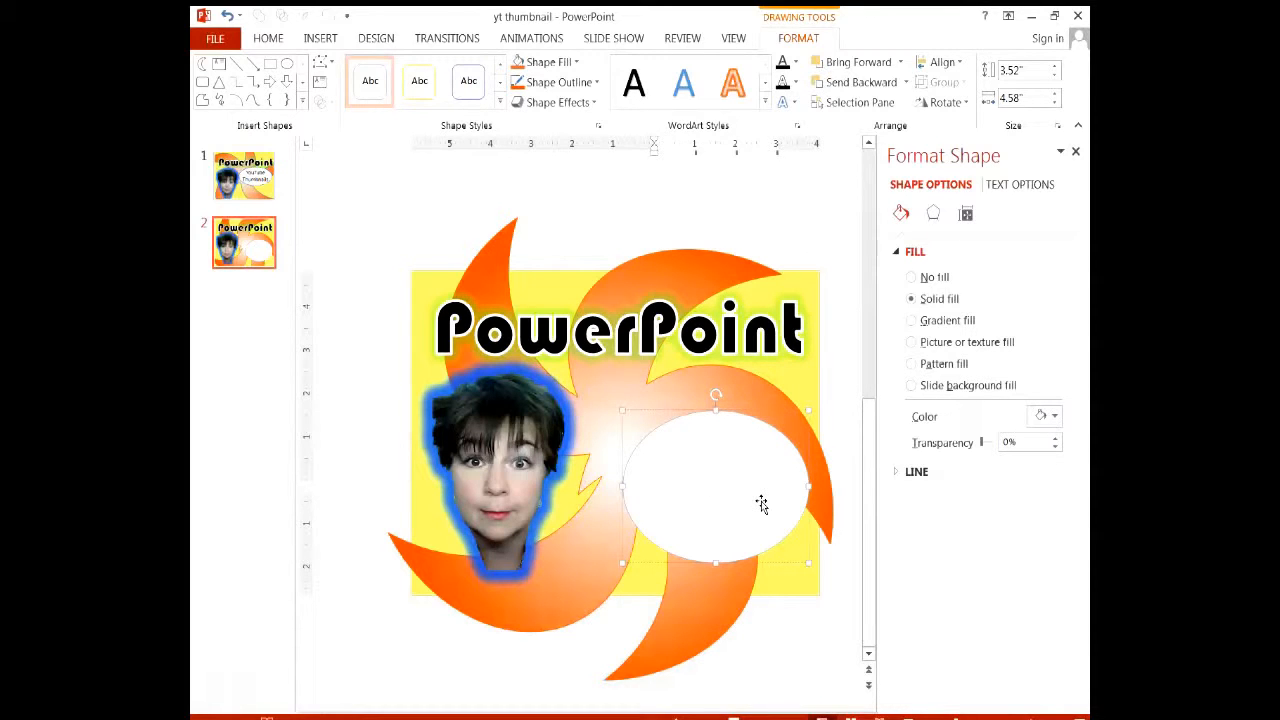
type("YouTube")
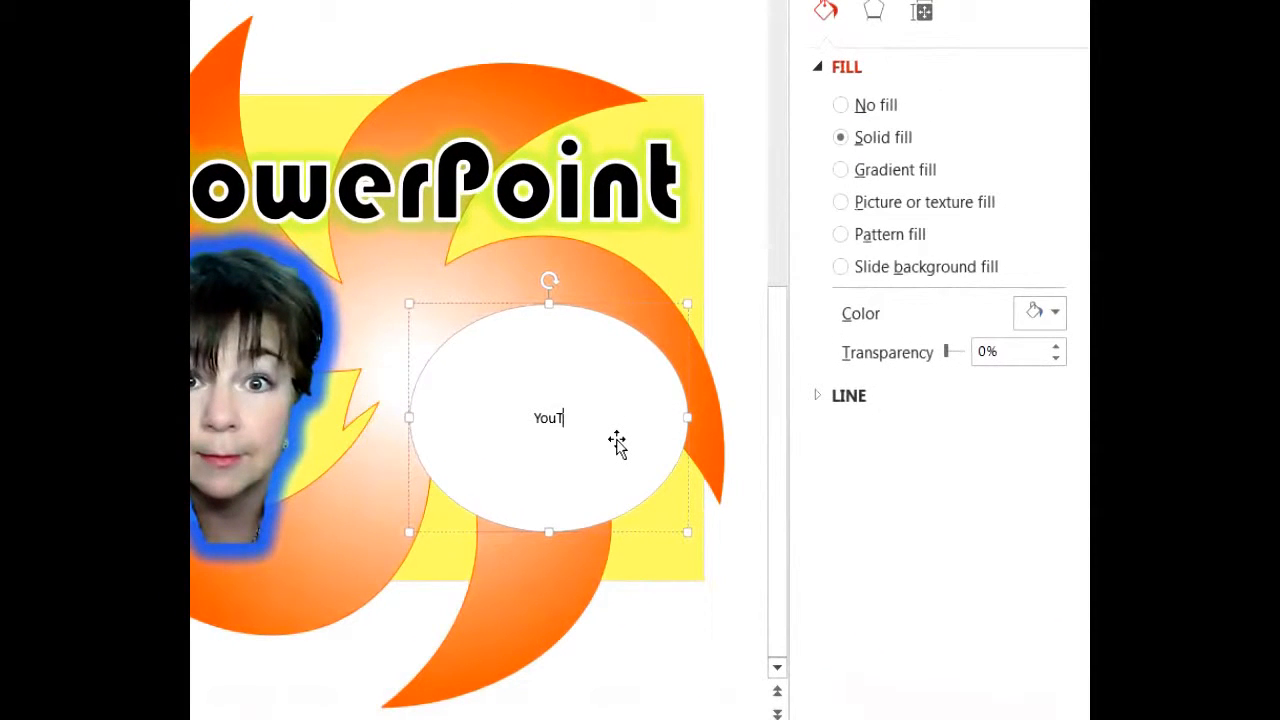
type("humbnails")
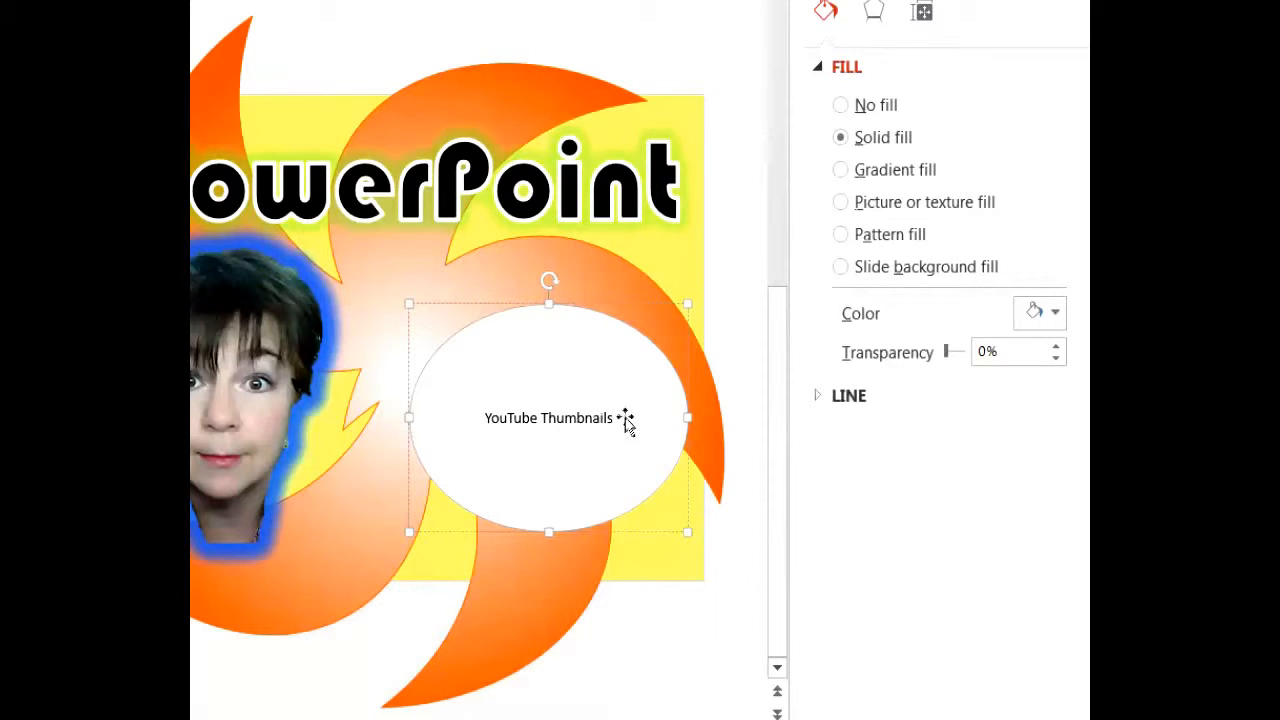
Enlarge the oval's text and widen the oval toward the photo to make room for the words.
left_click_drag(484, 417, 634, 431)
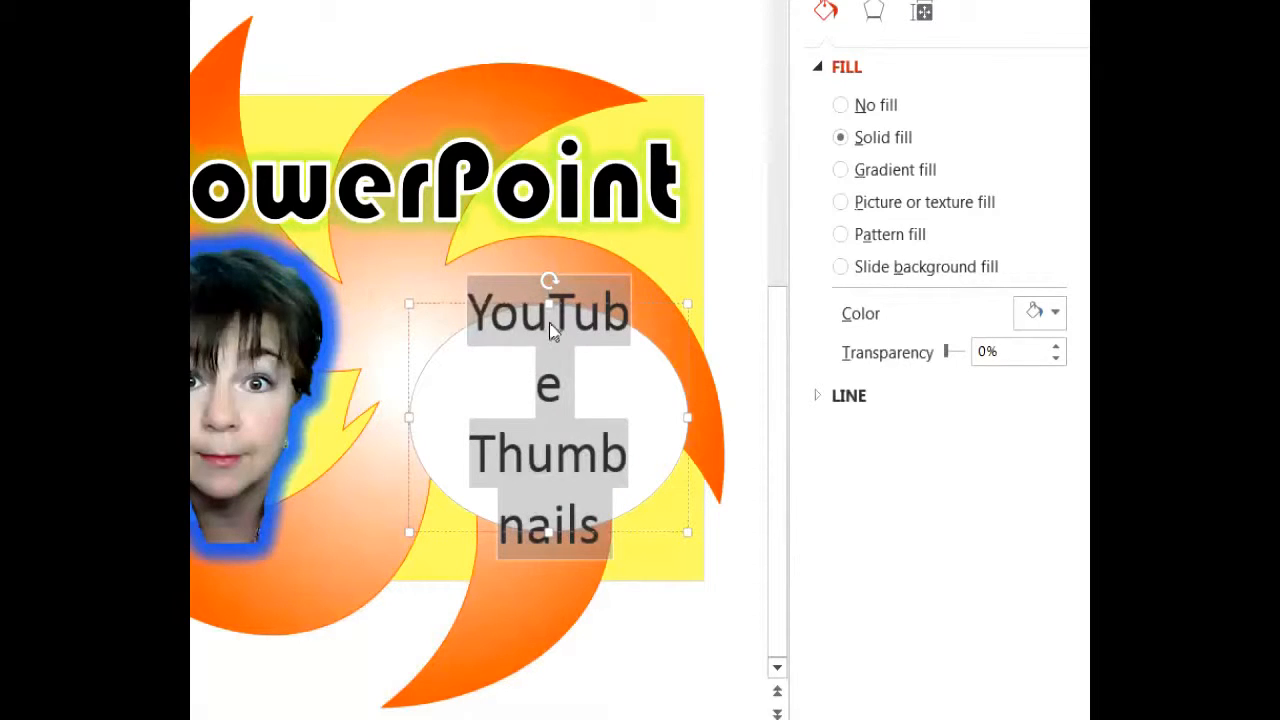
left_click(610, 412)
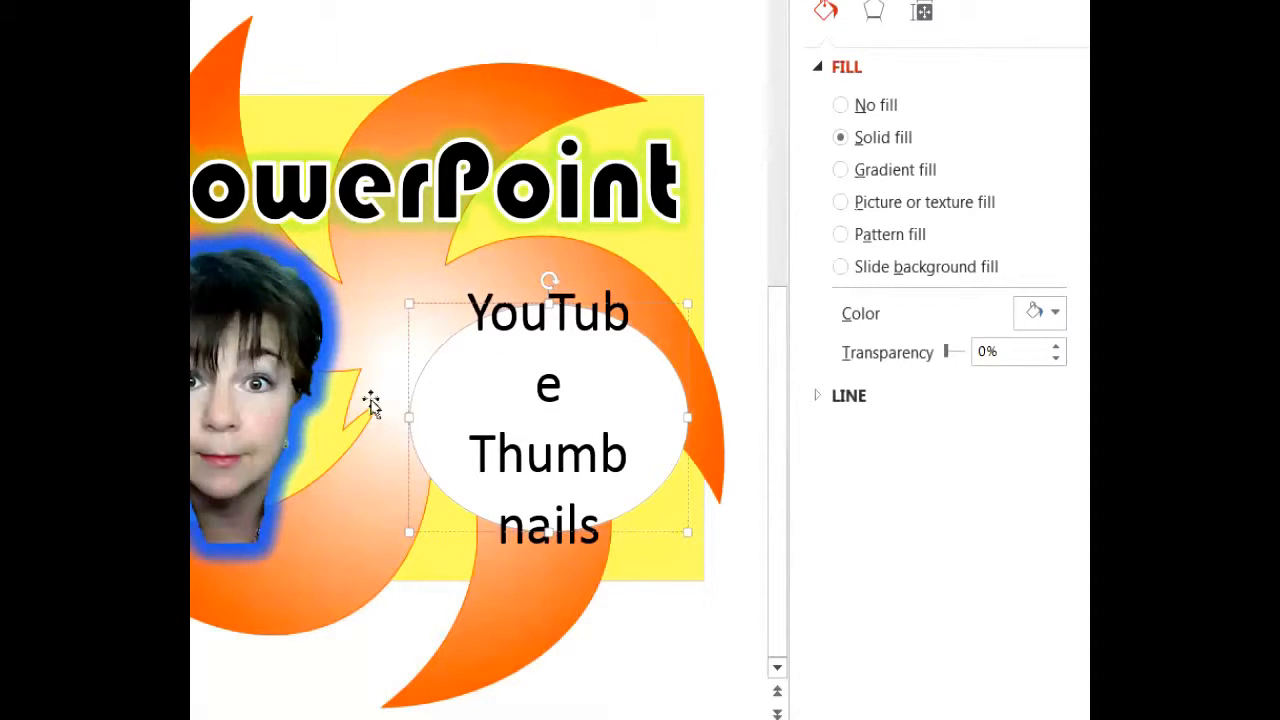
left_click_drag(413, 424, 372, 417)
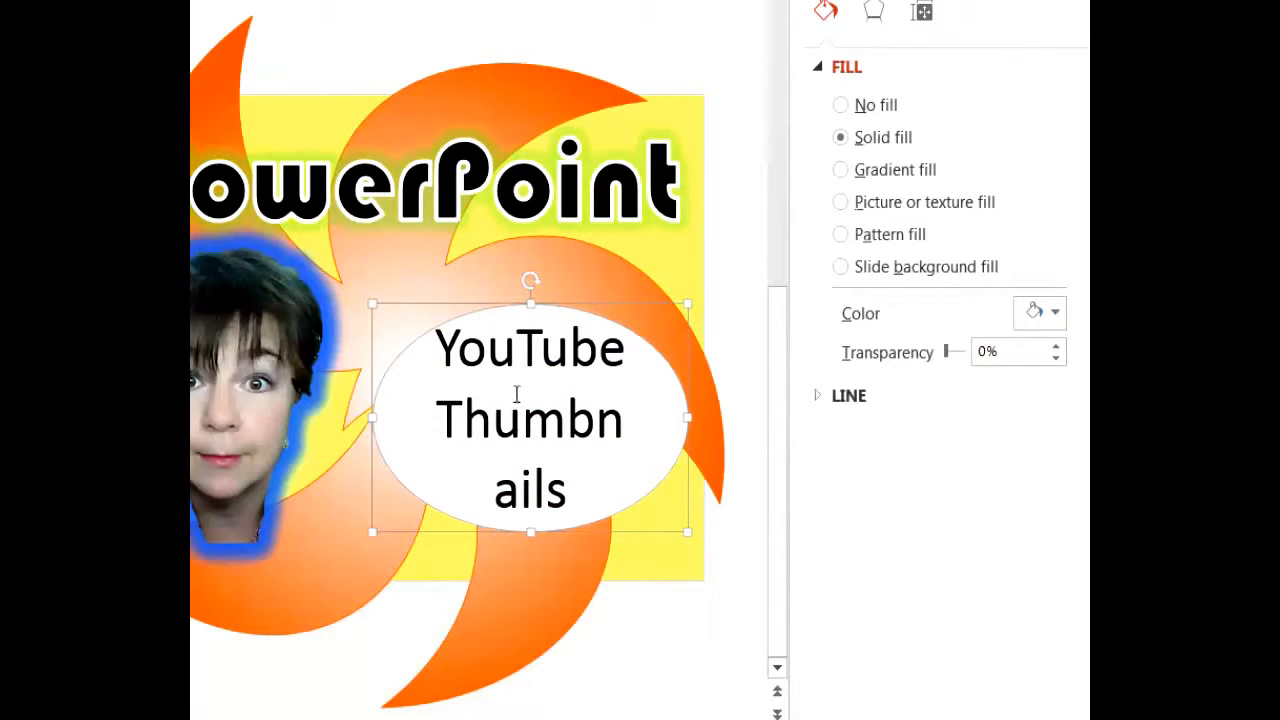